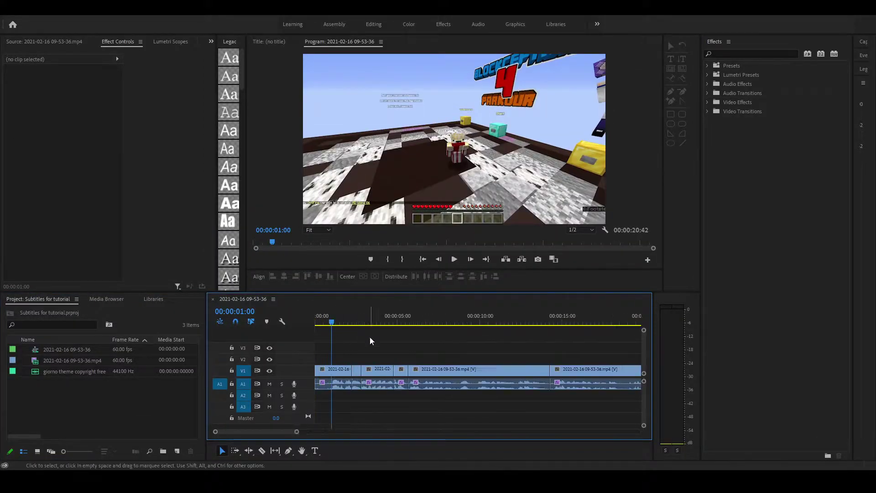
# - Zoom the timeline and play through the Minecraft parkour clips once
pyautogui.press('=')
pyautogui.press('=')
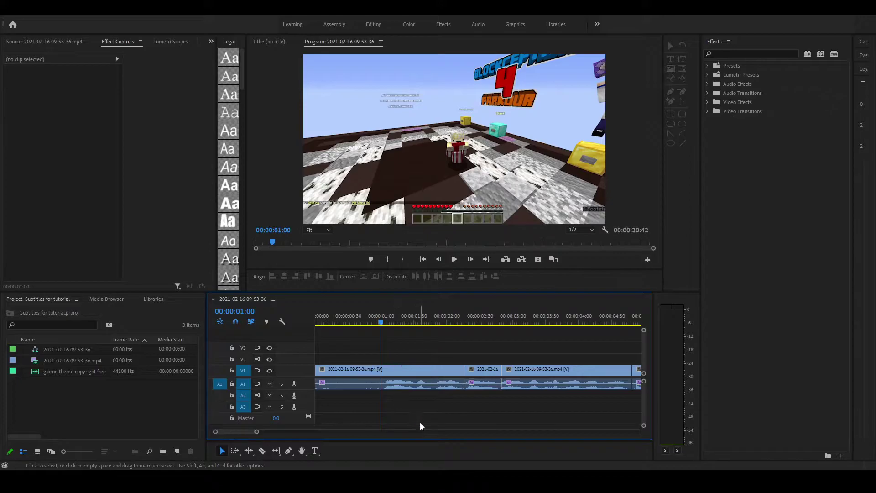
pyautogui.press('space')
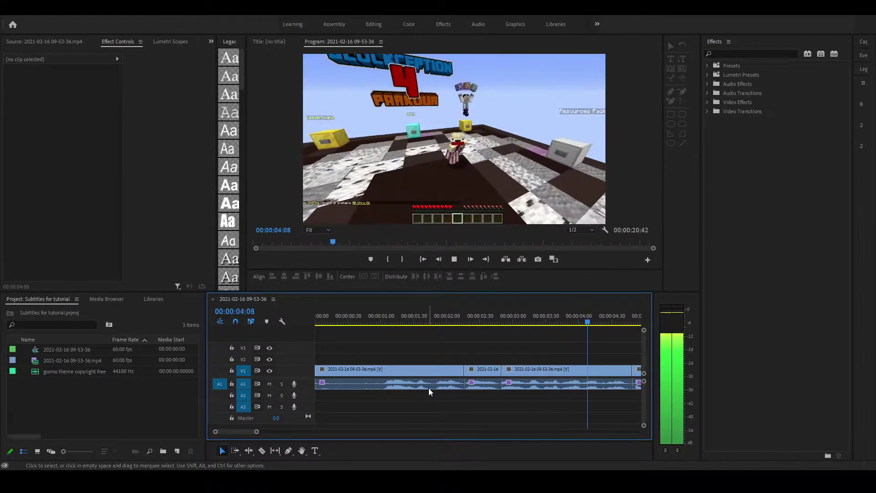
pyautogui.press('space')
pyautogui.scroll(-3, 442, 397)
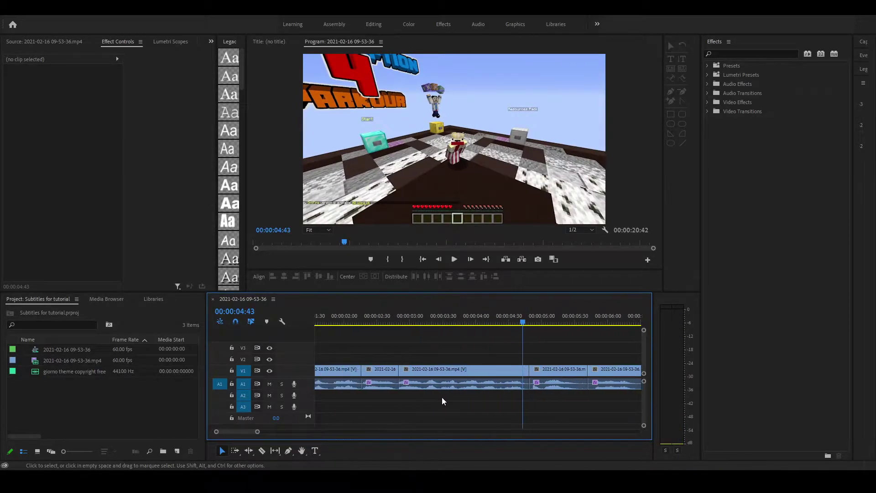
pyautogui.press('-')
pyautogui.press('-')
# - Select and deselect the first video and audio clips, then park the playhead at 00:00:01:04
pyautogui.moveTo(345, 352); pyautogui.dragTo(470, 411)
pyautogui.click(407, 352)
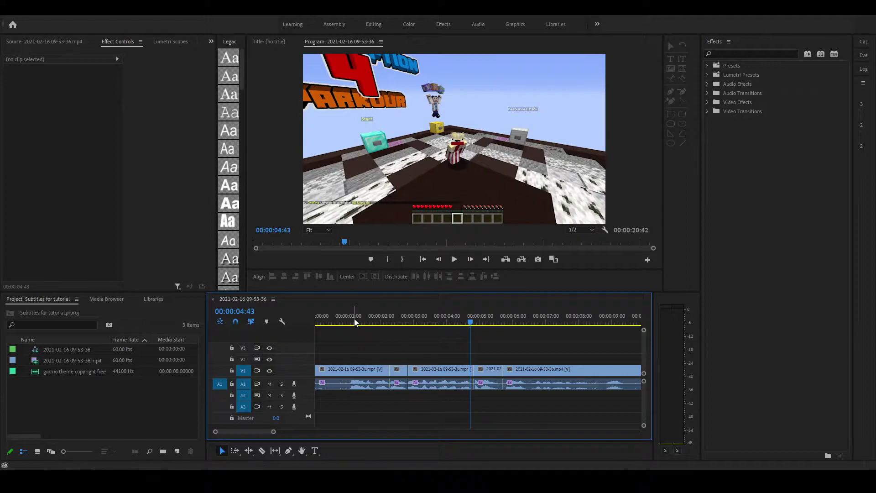
pyautogui.click(351, 323)
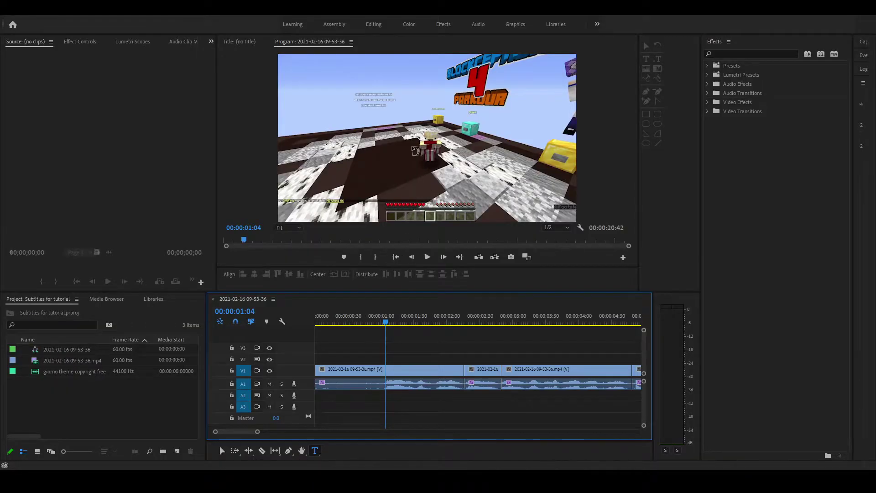
# - Add a 'Hello' text graphic at frame centre and cut away everything after its first moments
pyautogui.click(413, 150)
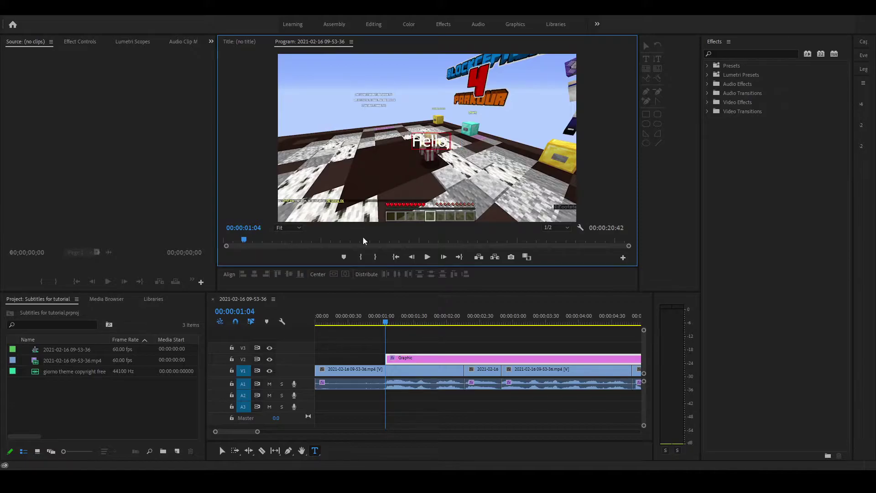
pyautogui.click(222, 451)
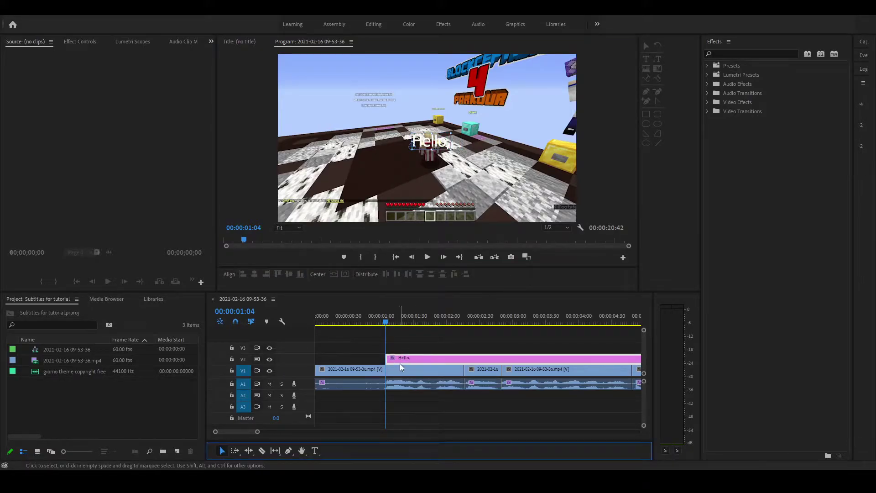
pyautogui.press('c')
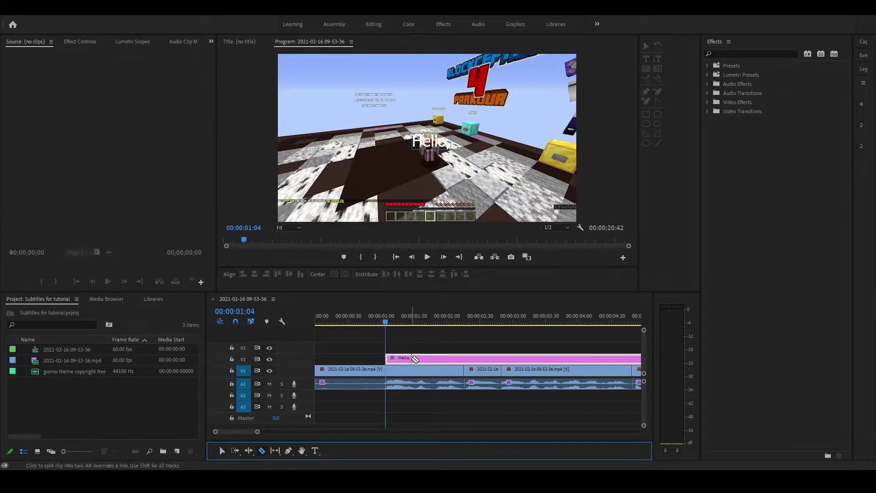
pyautogui.click(417, 359)
pyautogui.press('v')
pyautogui.click(437, 360)
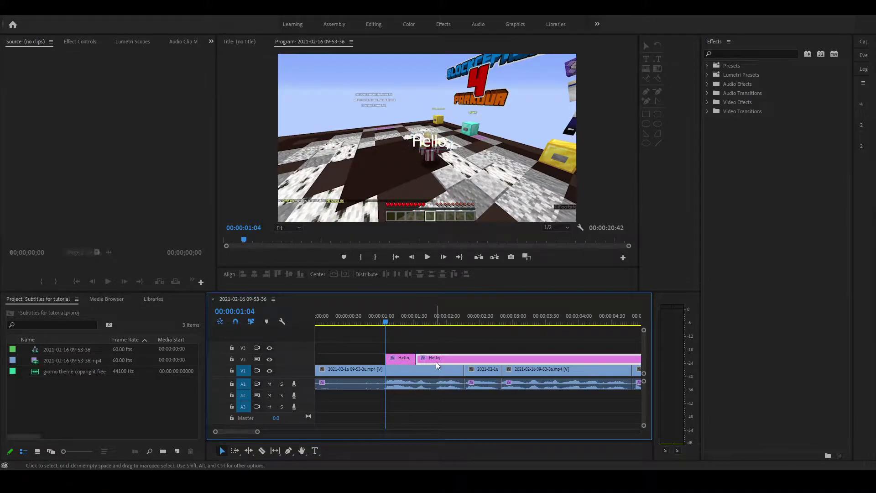
pyautogui.press('Delete')
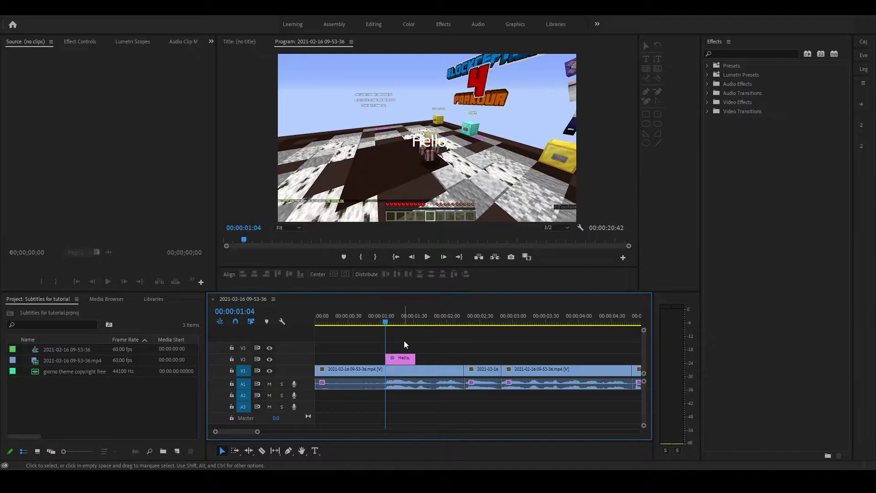
# - Trim the end of the Hello clip slightly and replay the section to check its timing
pyautogui.press('space')
pyautogui.press('space')
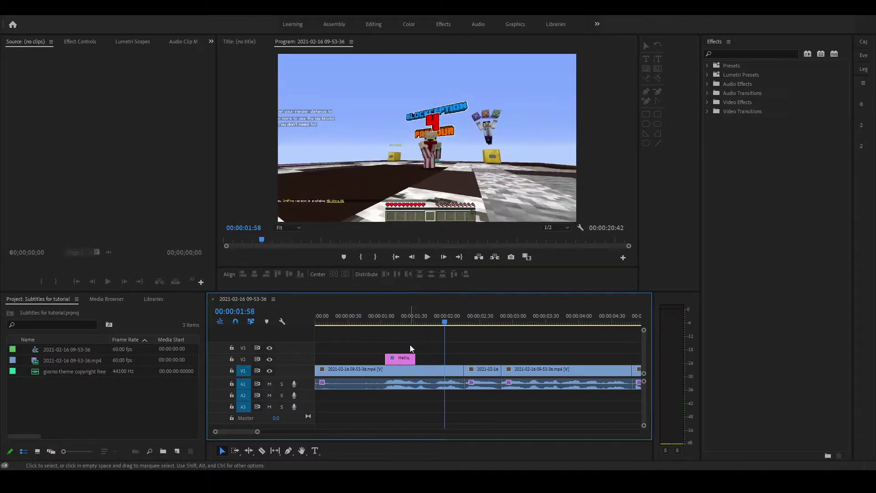
pyautogui.moveTo(413, 358); pyautogui.dragTo(410, 358)
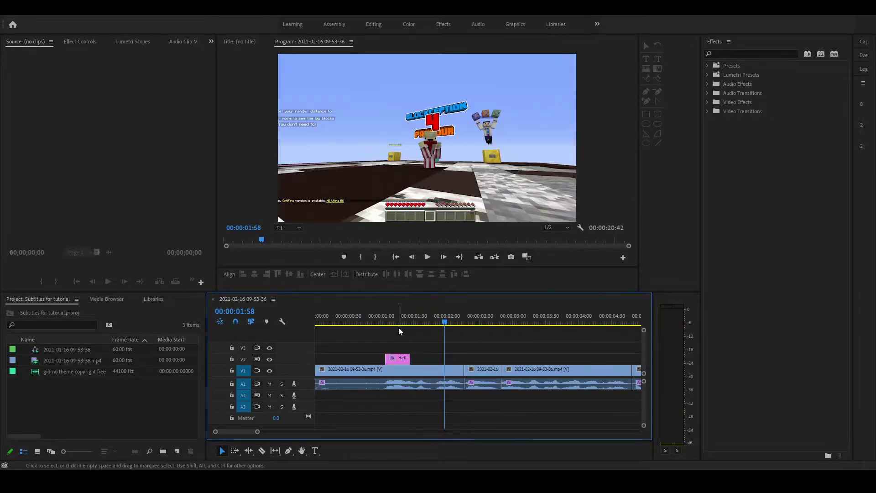
pyautogui.click(385, 322)
pyautogui.press('space')
pyautogui.press('space')
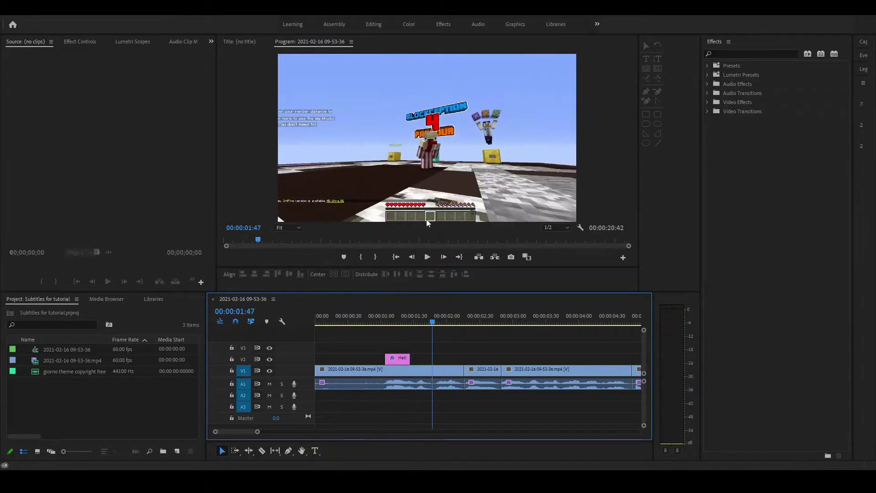
pyautogui.click(398, 328)
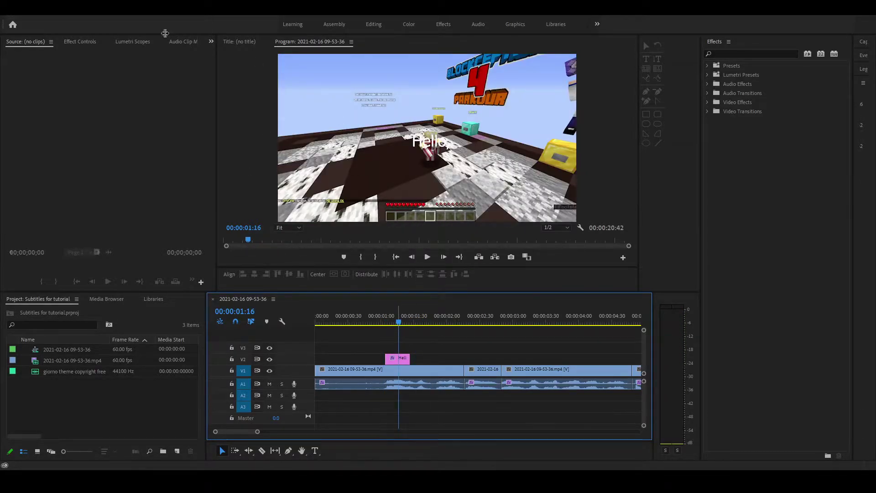
# - Show the Hello clip's Effect Controls with the playhead at 00:00:01:04, zoomed in
pyautogui.click(80, 41)
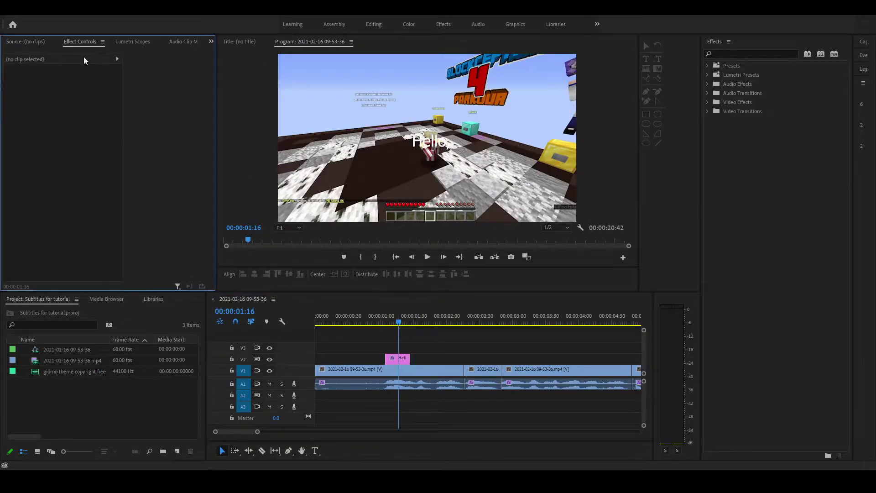
pyautogui.click(406, 359)
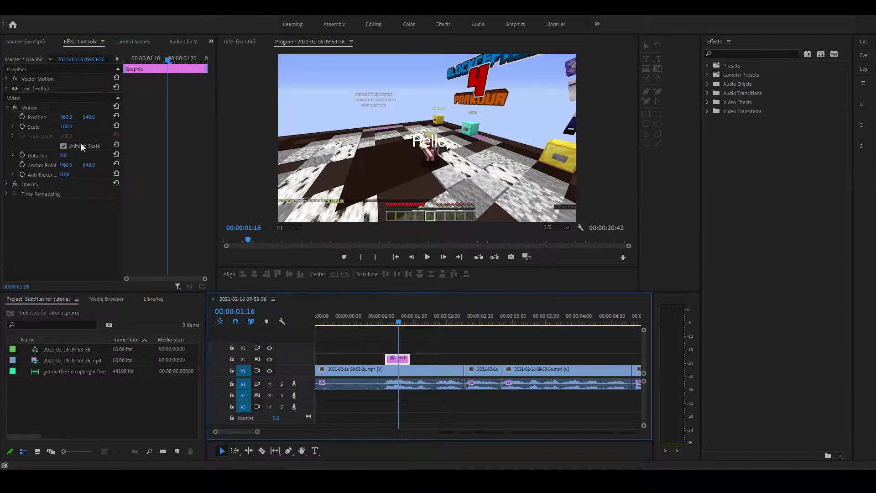
pyautogui.click(388, 324)
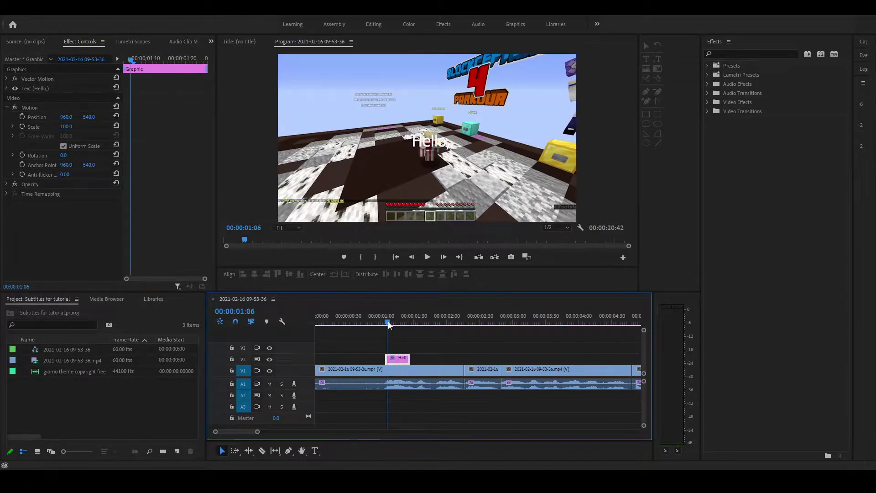
pyautogui.moveTo(388, 324); pyautogui.dragTo(386, 337)
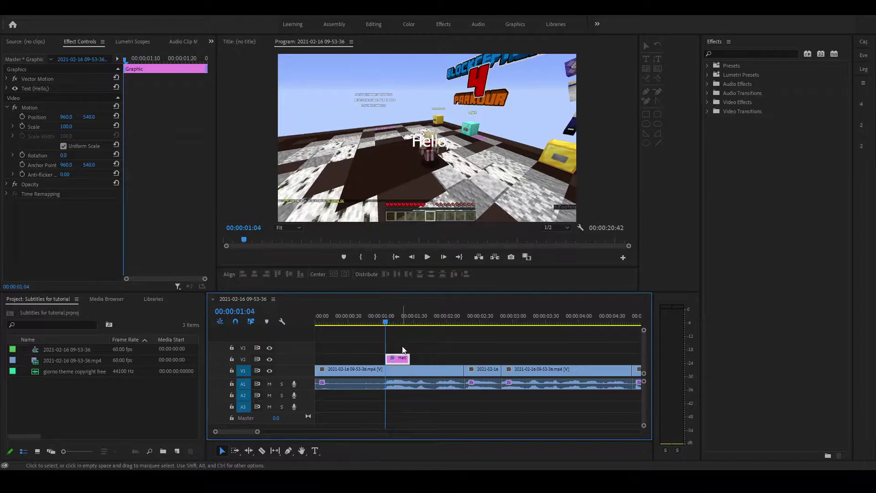
pyautogui.press('=')
pyautogui.press('=')
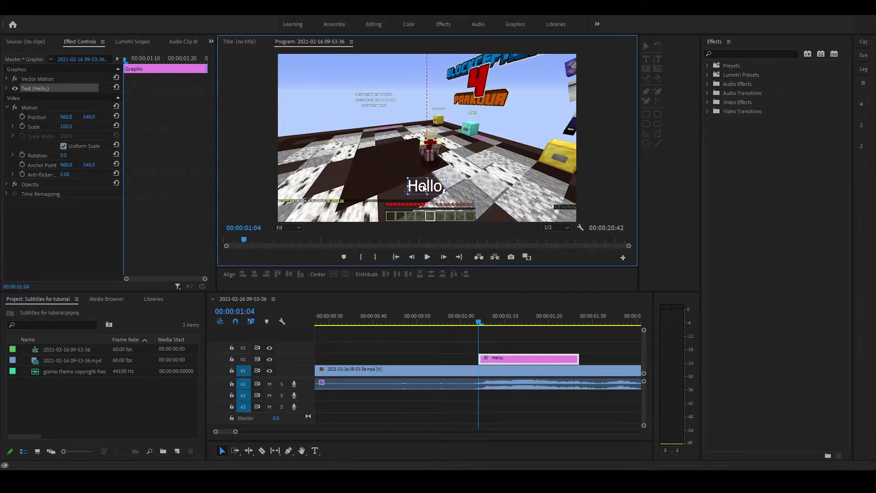
# - Play back the sequence to review the Hello caption, then reselect its graphic clip
pyautogui.click(503, 350)
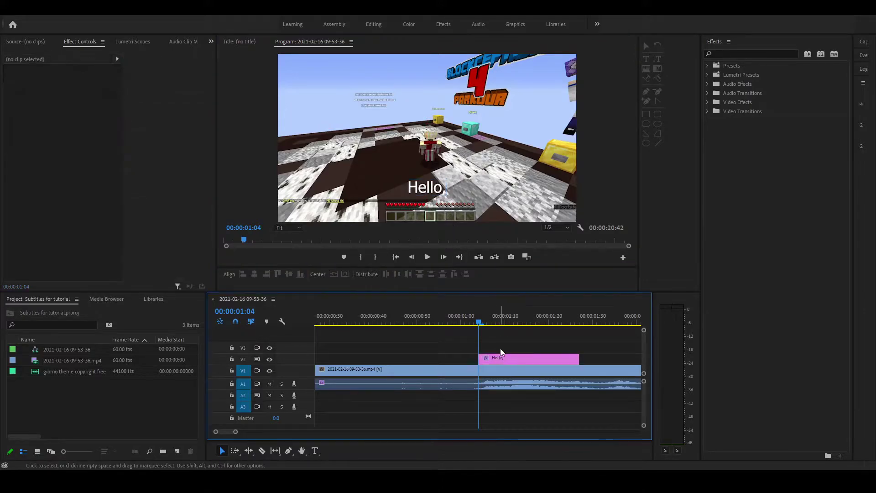
pyautogui.press('space')
pyautogui.press('-')
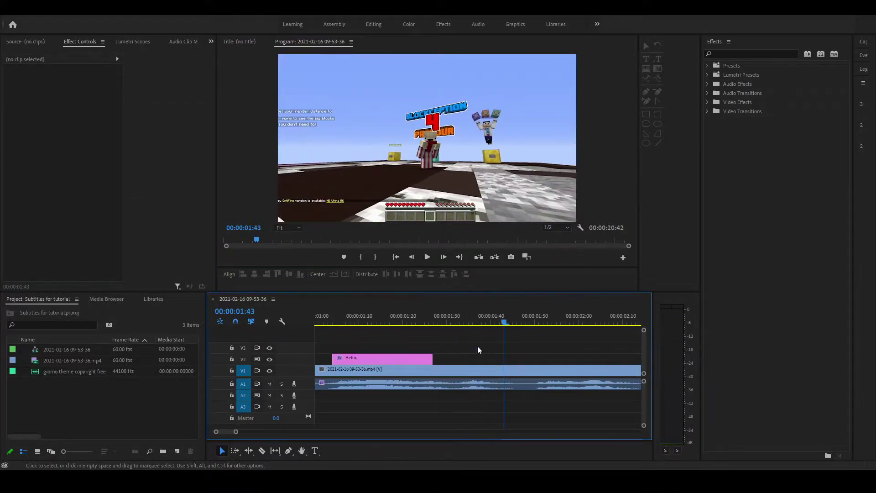
pyautogui.press('-')
pyautogui.click(377, 322)
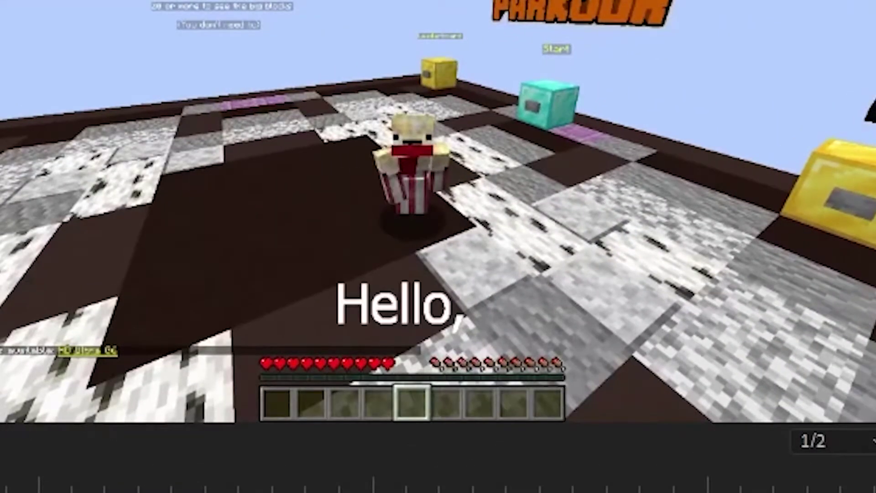
pyautogui.press('space')
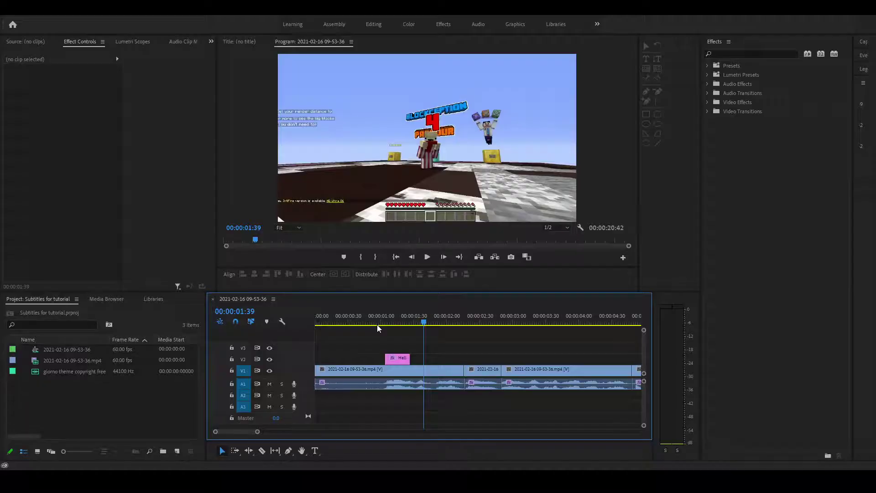
pyautogui.press('=')
pyautogui.click(399, 322)
pyautogui.click(420, 358)
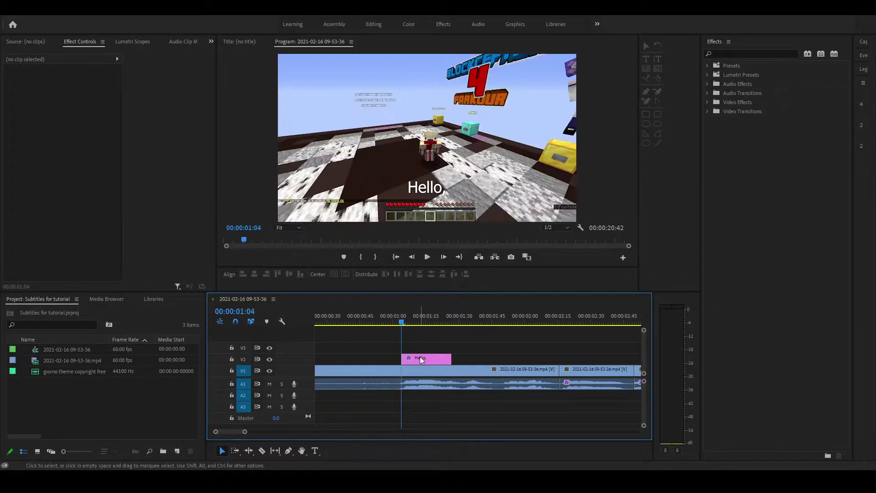
# - Step onto the subtitle frame, expand its text properties and select the 'Hello,' text
pyautogui.press('Right')
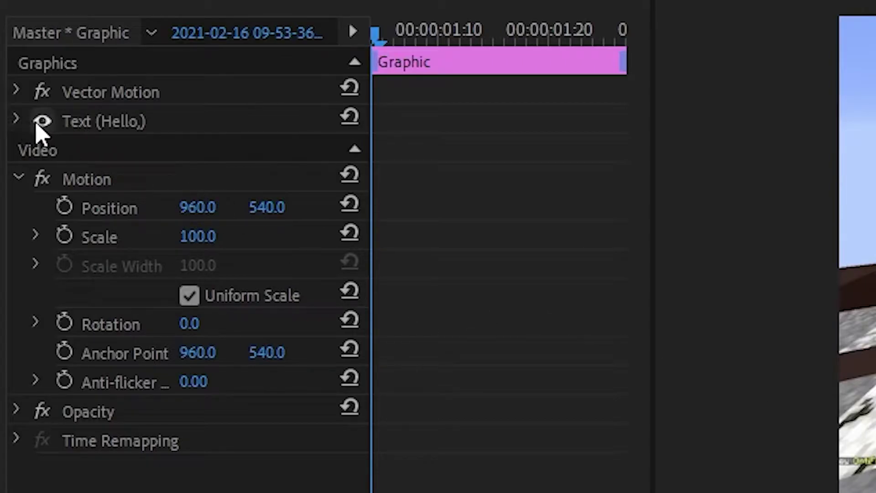
pyautogui.click(15, 119)
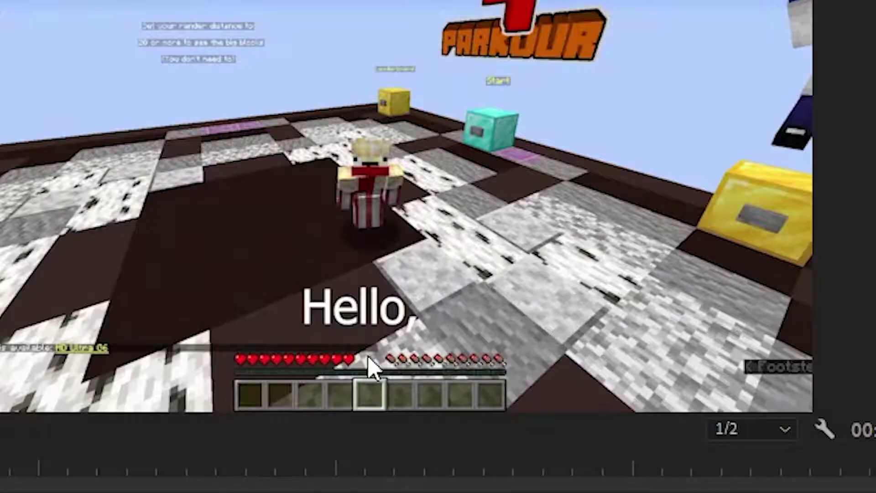
pyautogui.doubleClick(368, 308)
pyautogui.moveTo(367, 307); pyautogui.dragTo(290, 307)
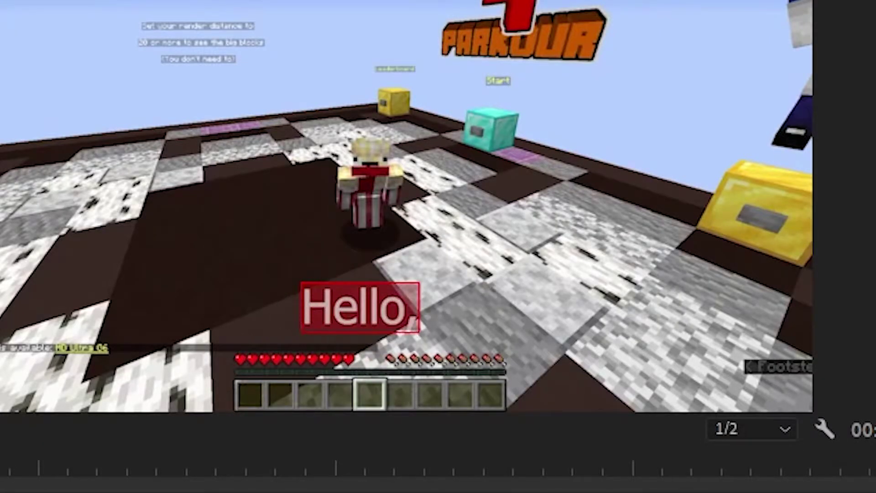
pyautogui.press('Escape')
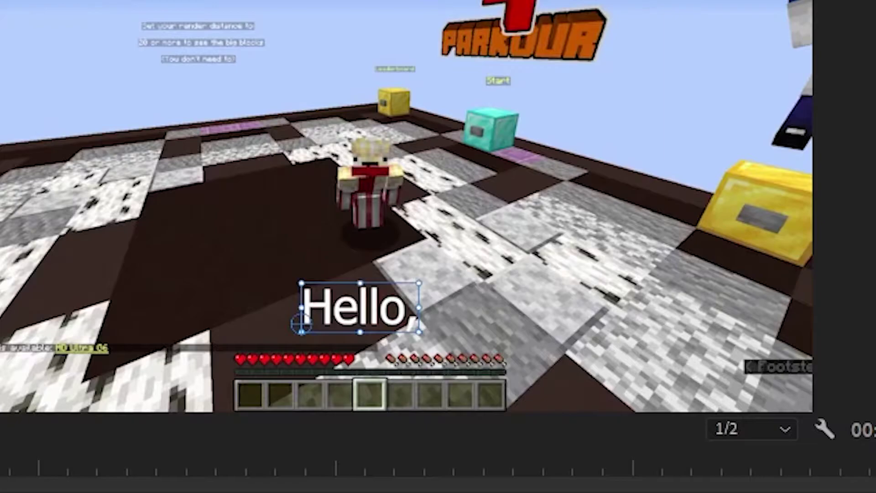
pyautogui.press('t')
pyautogui.doubleClick(374, 303)
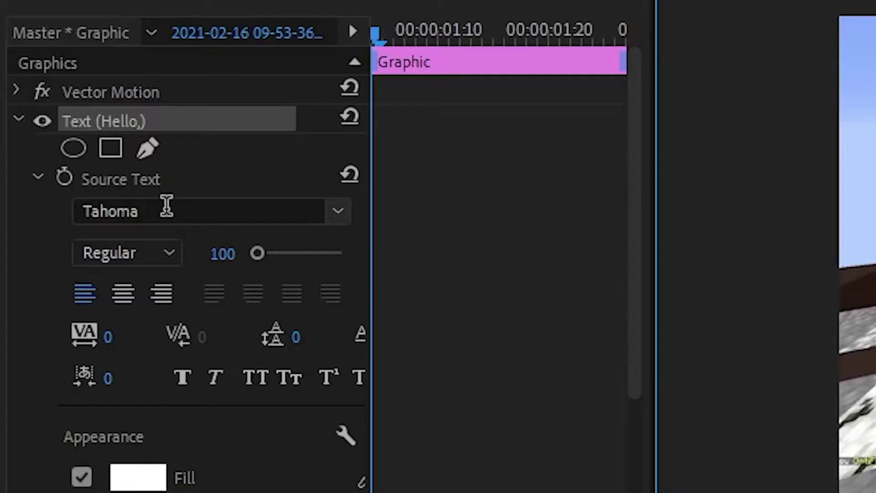
# - Set the subtitle font to Mont Heavy and centre-align the text
pyautogui.click(166, 207)
pyautogui.write('Mont')
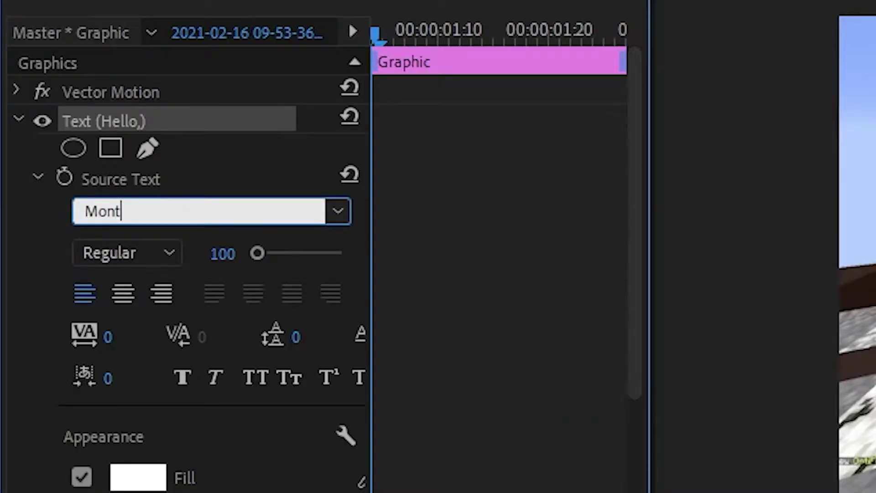
pyautogui.press('Return')
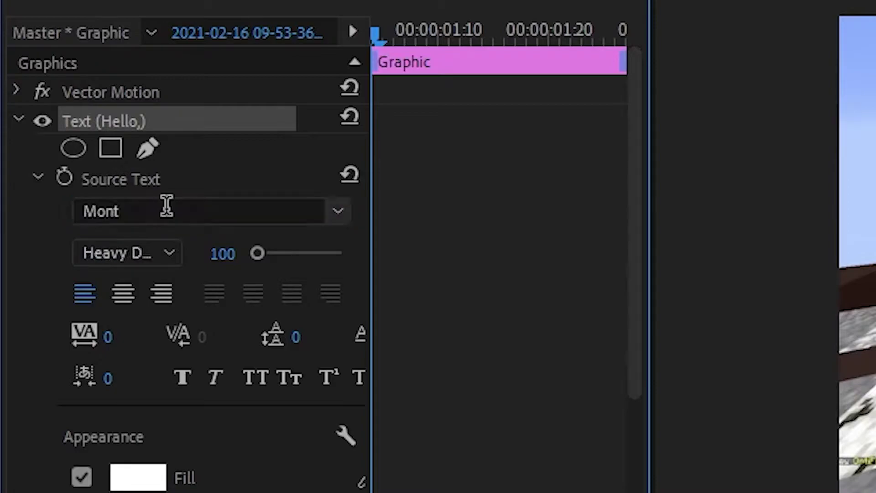
pyautogui.click(123, 295)
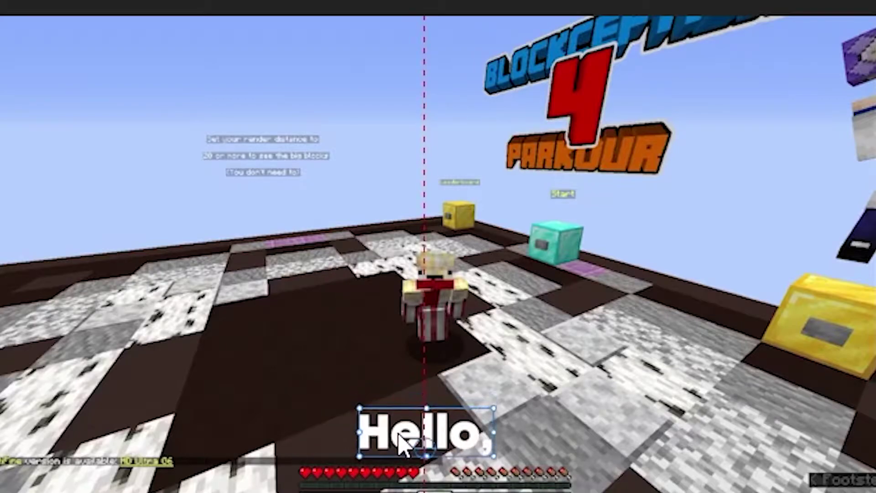
pyautogui.hotkey('ctrl', 'shift', 'a')
pyautogui.hotkey('ctrl', 'z')
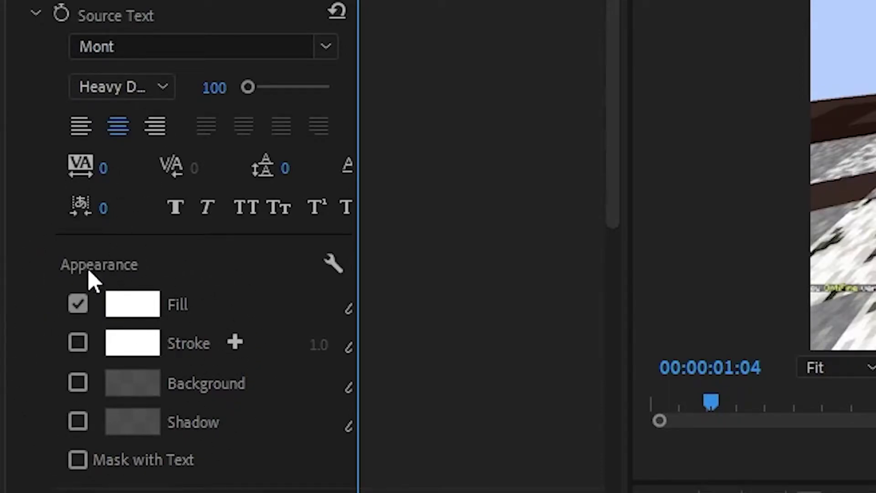
# - Keep the fill white and add a black stroke of width 30 to the subtitle text
pyautogui.click(135, 314)
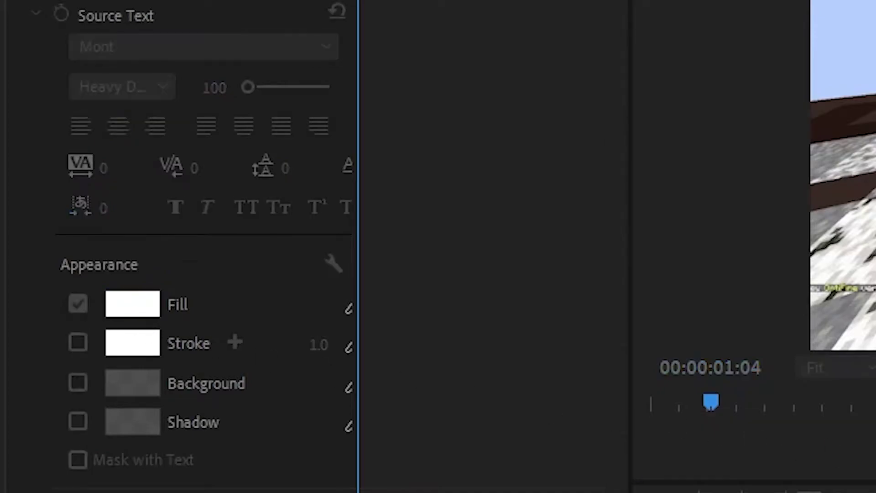
pyautogui.press('Return')
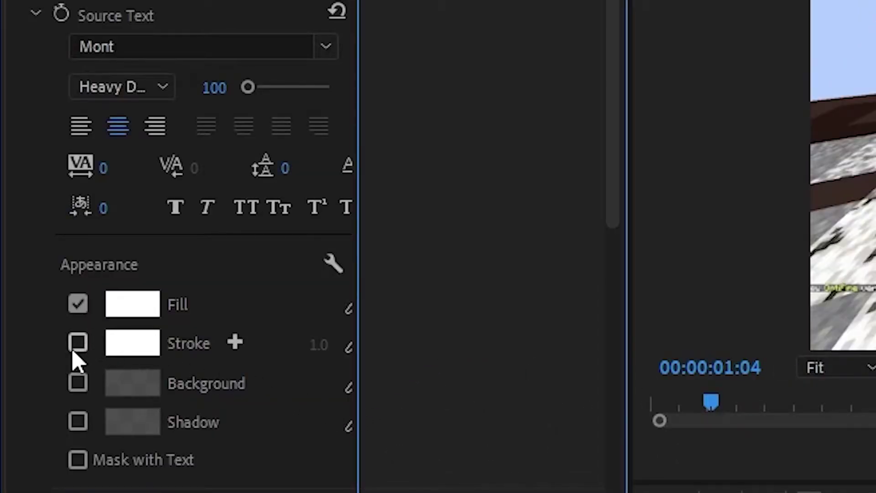
pyautogui.click(77, 344)
pyautogui.click(137, 345)
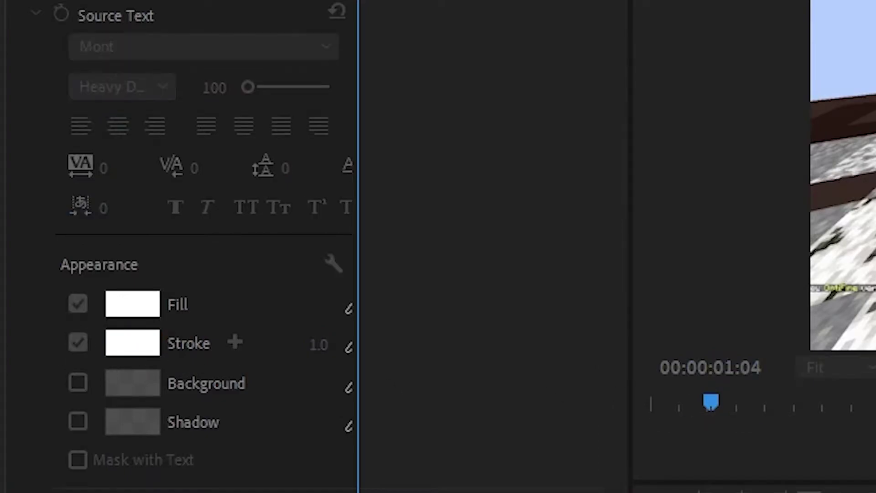
pyautogui.click(582, 354)
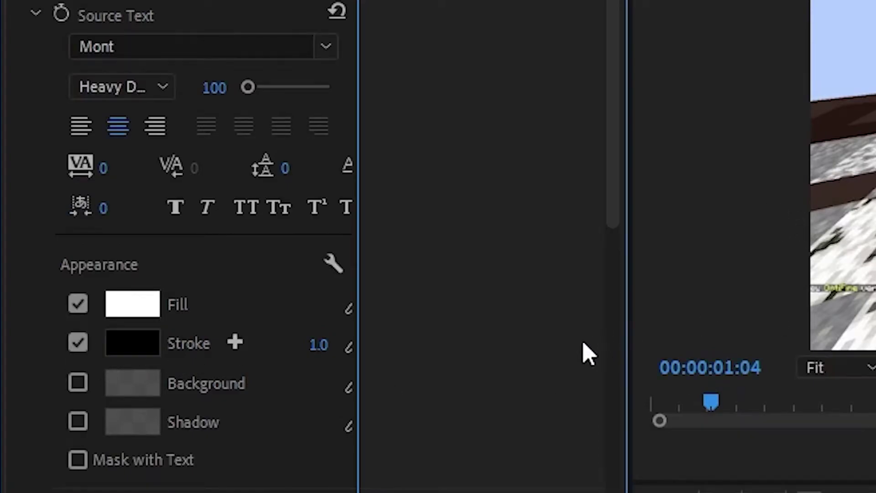
pyautogui.click(318, 345)
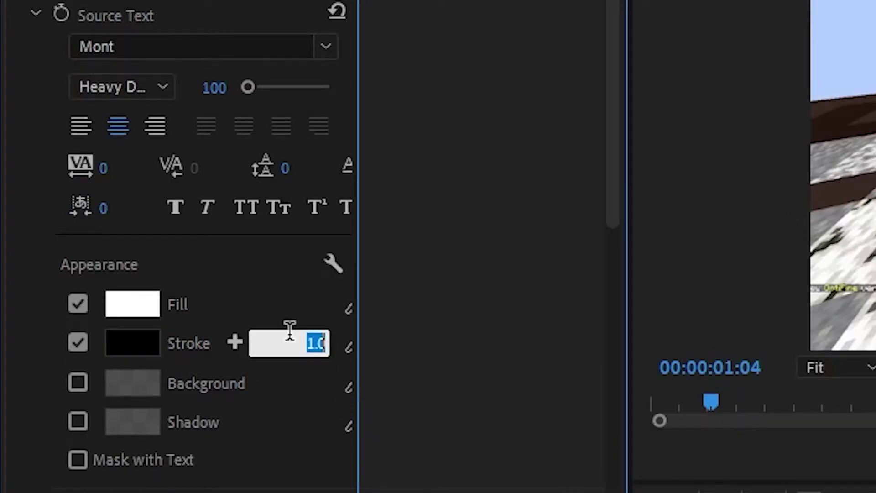
pyautogui.write('30')
pyautogui.press('Return')
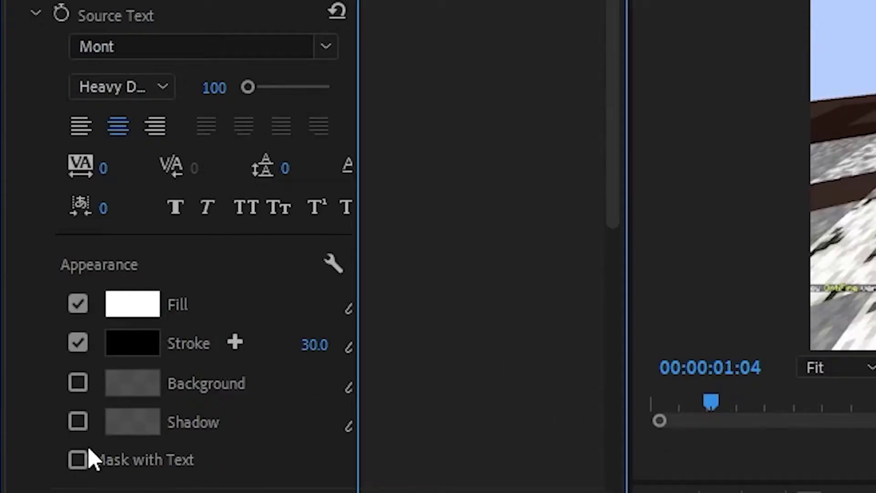
# - Turn on a 79%-opacity drop shadow, adjust its angle, and play from one second to preview
pyautogui.scroll(-2, 114, 448)
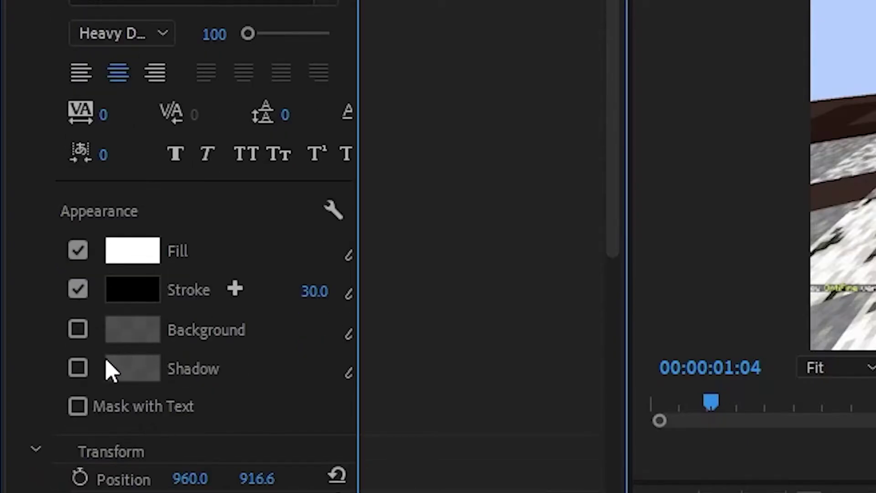
pyautogui.click(77, 369)
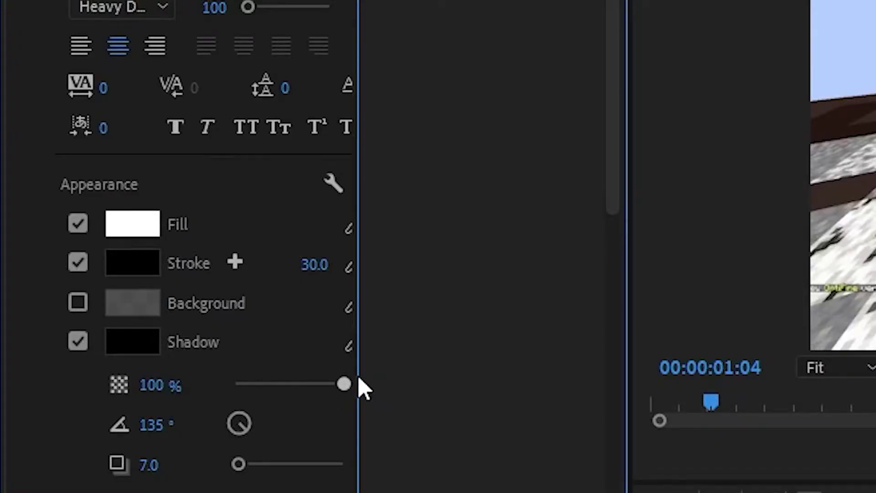
pyautogui.moveTo(358, 381); pyautogui.dragTo(323, 387)
pyautogui.scroll(-1, 299, 454)
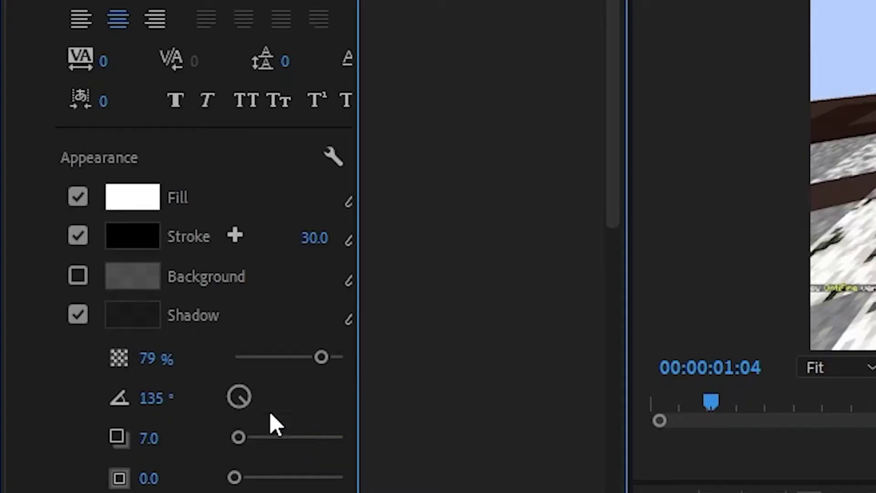
pyautogui.moveTo(239, 406); pyautogui.dragTo(302, 445)
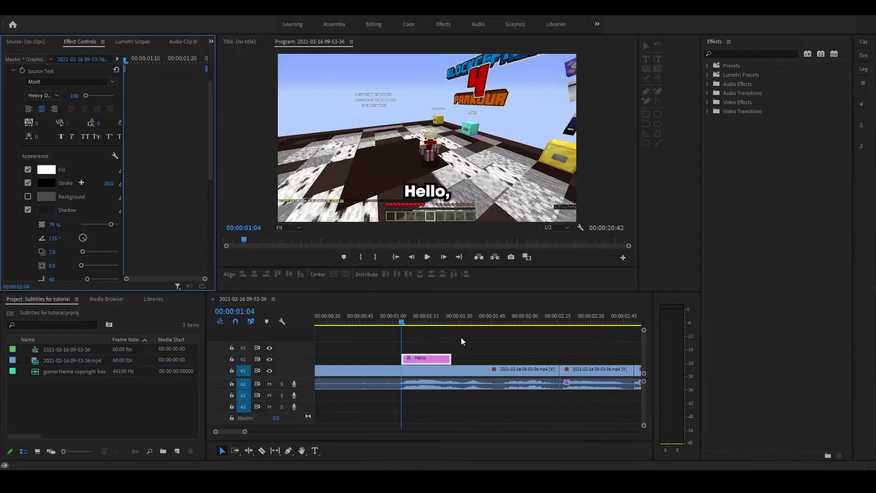
pyautogui.click(383, 324)
pyautogui.press('space')
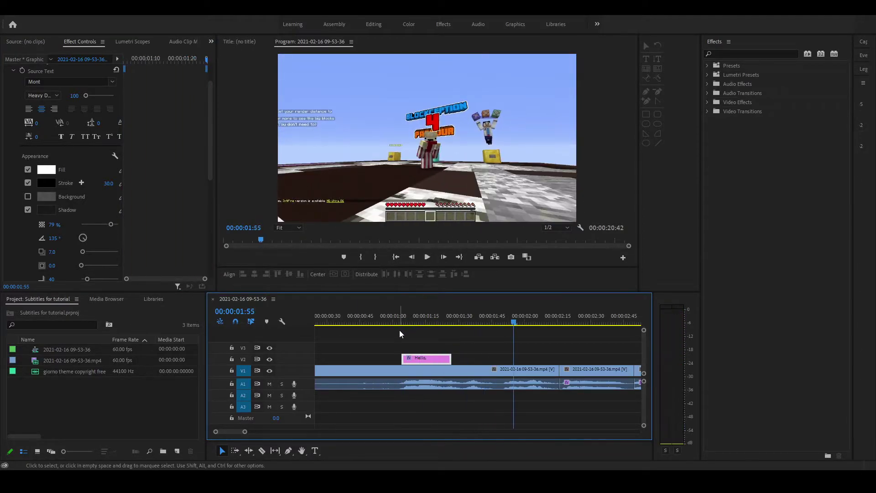
# - Return to 00:00:01:04 and scroll Effect Controls to the text's Transform properties
pyautogui.click(402, 324)
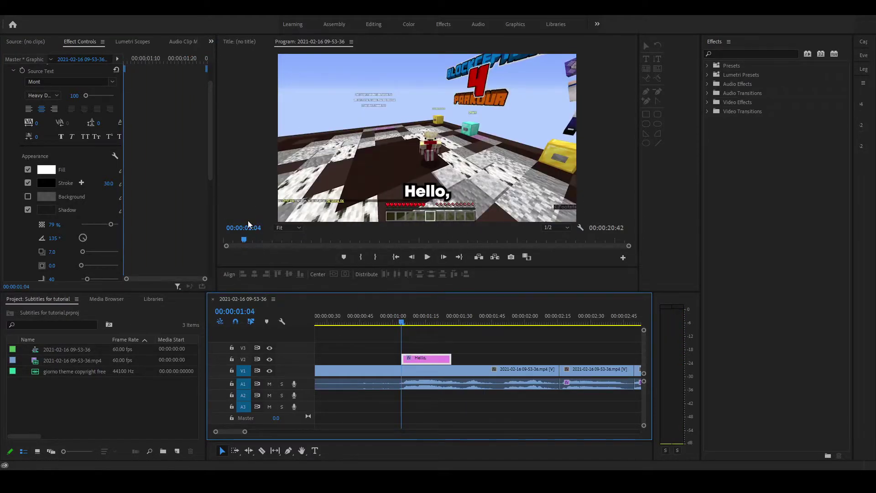
pyautogui.scroll(2, 21, 238)
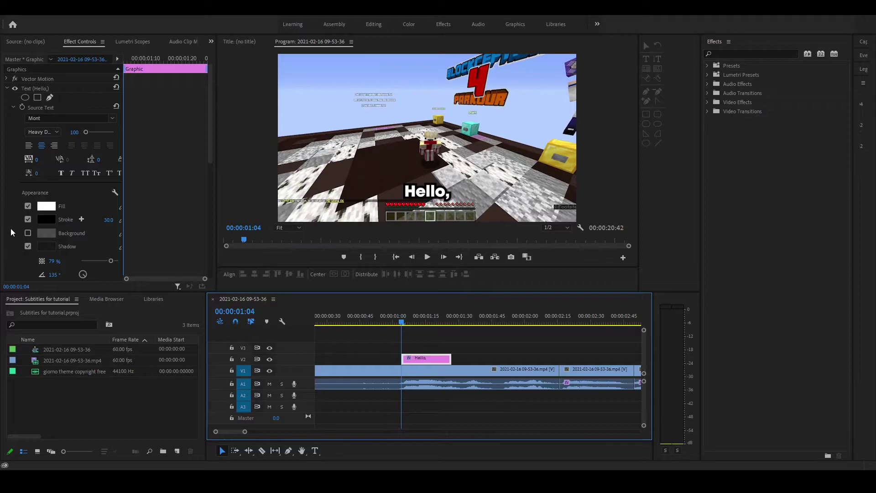
pyautogui.click(8, 80)
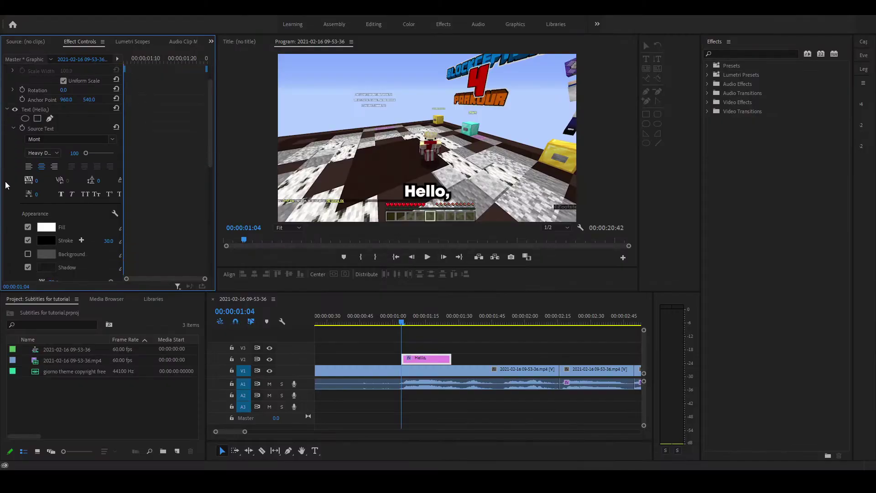
pyautogui.scroll(-5, 12, 419)
pyautogui.scroll(-3, 7, 188)
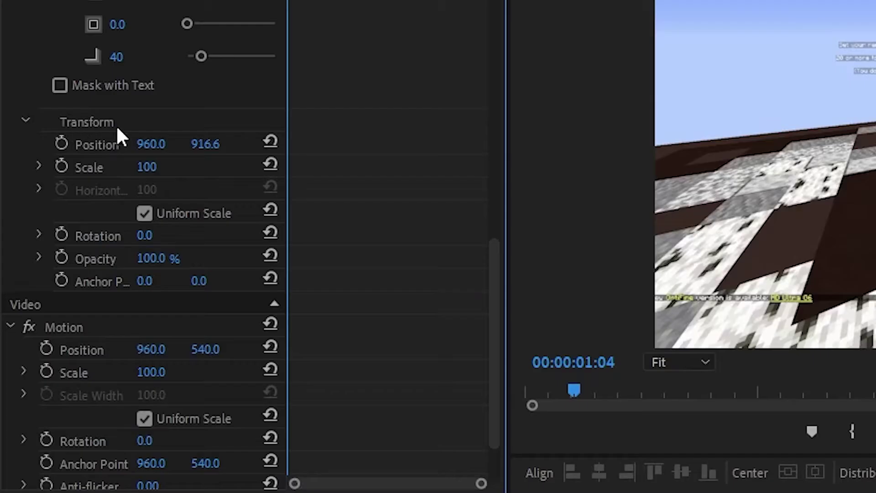
pyautogui.scroll(3, 132, 91)
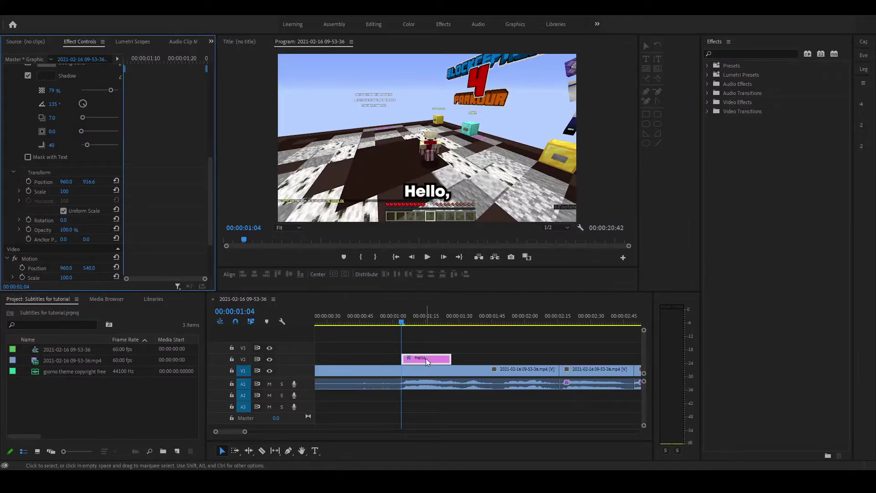
# - Keyframe the caption's scale: 100 at 00:00:01:04, 120 two frames later, 115 one frame after
pyautogui.click(28, 190)
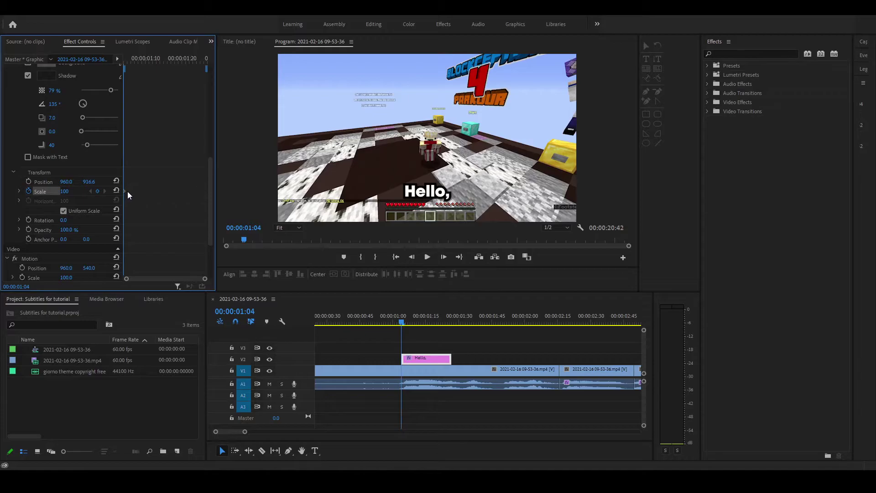
pyautogui.press('Right')
pyautogui.press('Right')
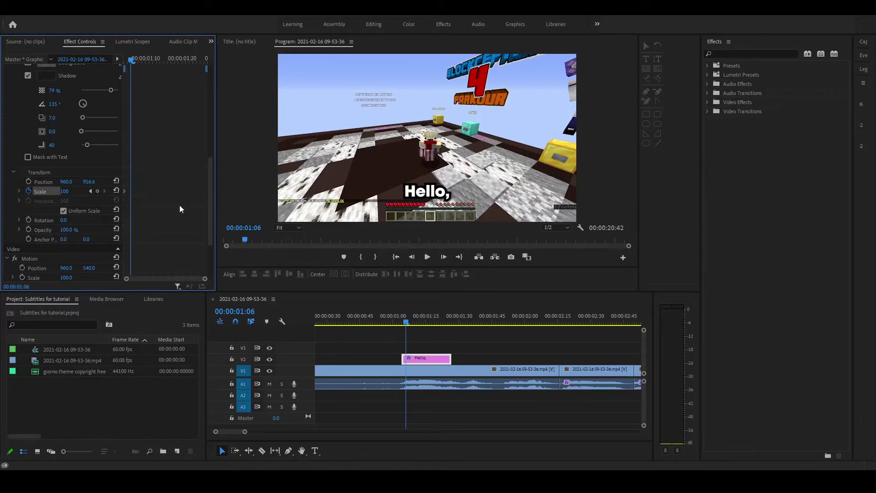
pyautogui.click(65, 191)
pyautogui.write('120')
pyautogui.press('Return')
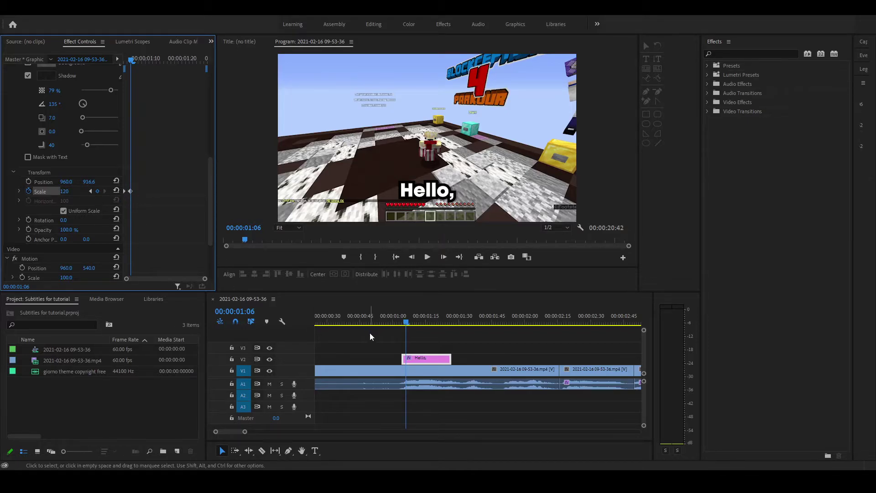
pyautogui.press('Right')
pyautogui.press('Right')
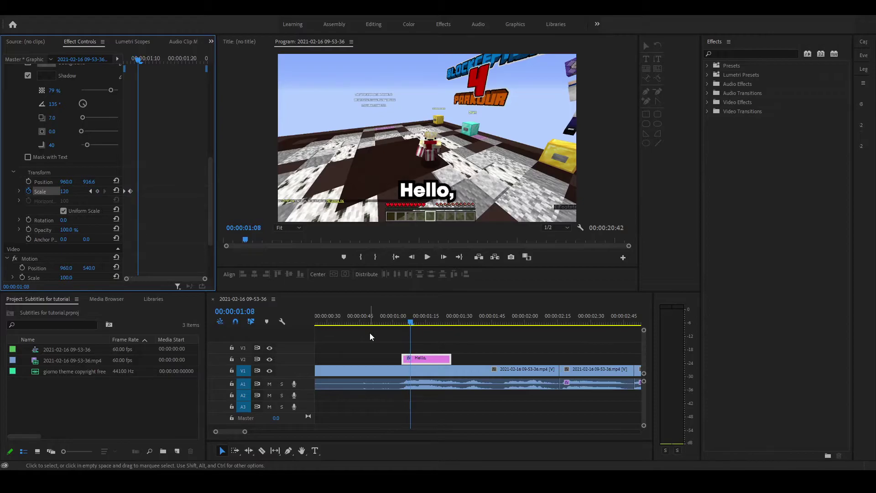
pyautogui.click(63, 191)
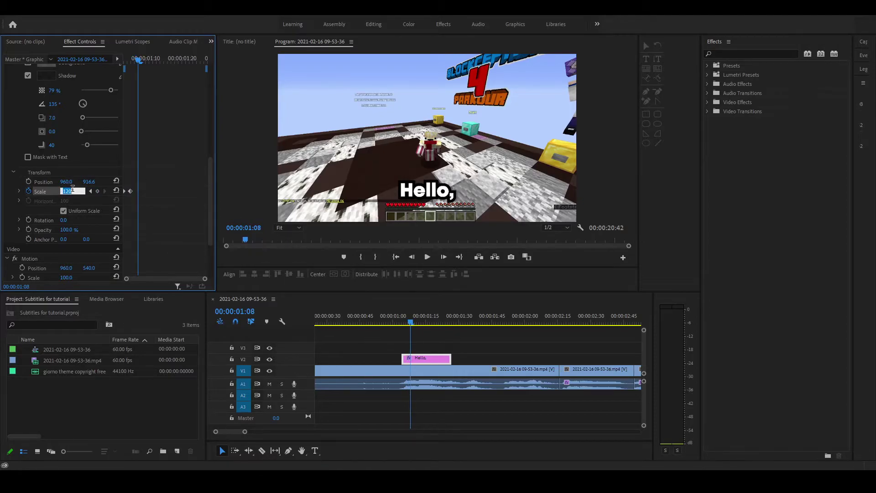
pyautogui.write('115')
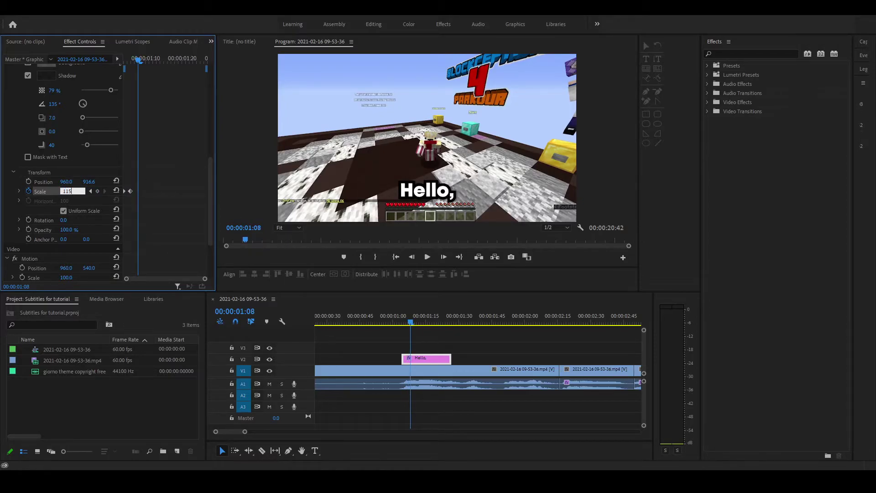
pyautogui.press('Return')
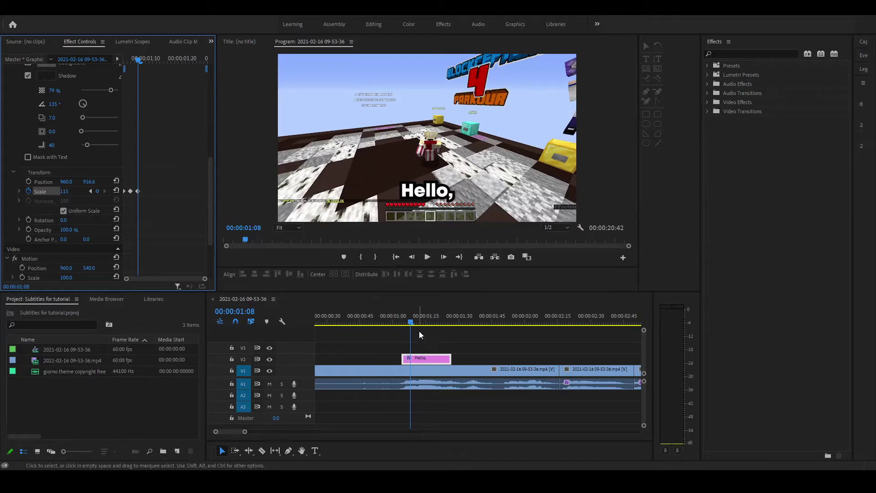
# - Play the scale pop animation twice from just before the caption
pyautogui.click(374, 323)
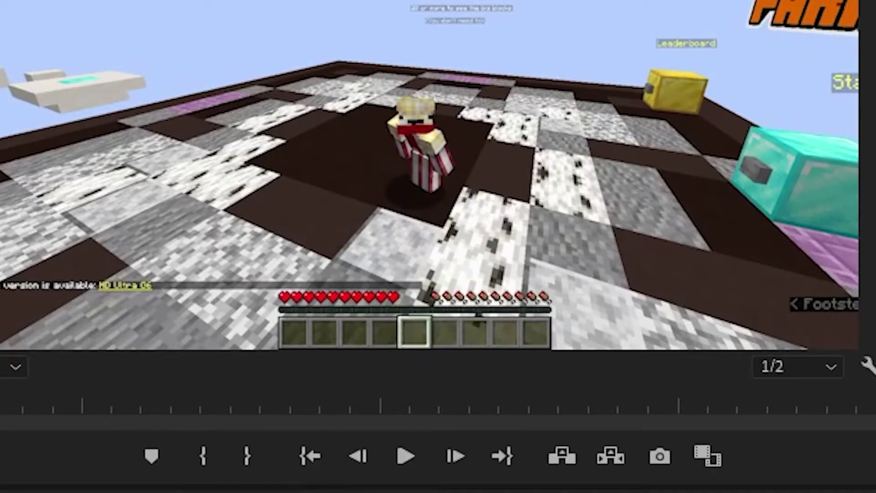
pyautogui.press('space')
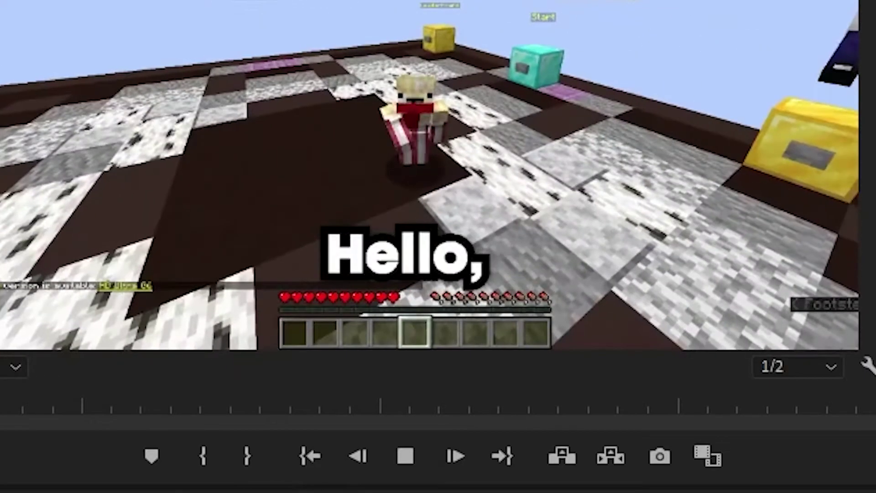
pyautogui.press('space')
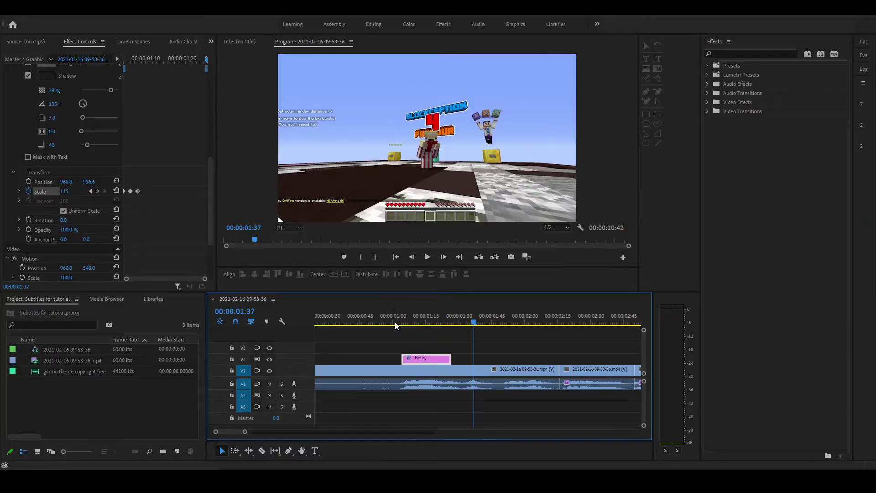
pyautogui.click(395, 325)
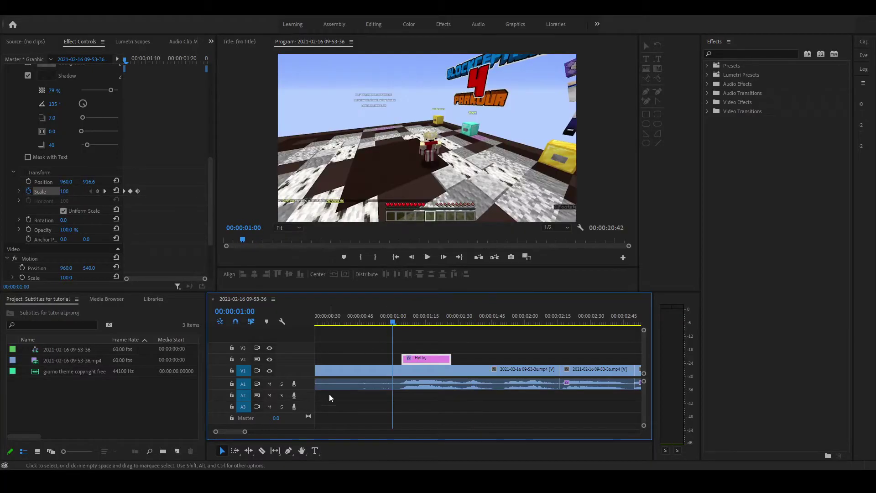
pyautogui.press('space')
pyautogui.press('space')
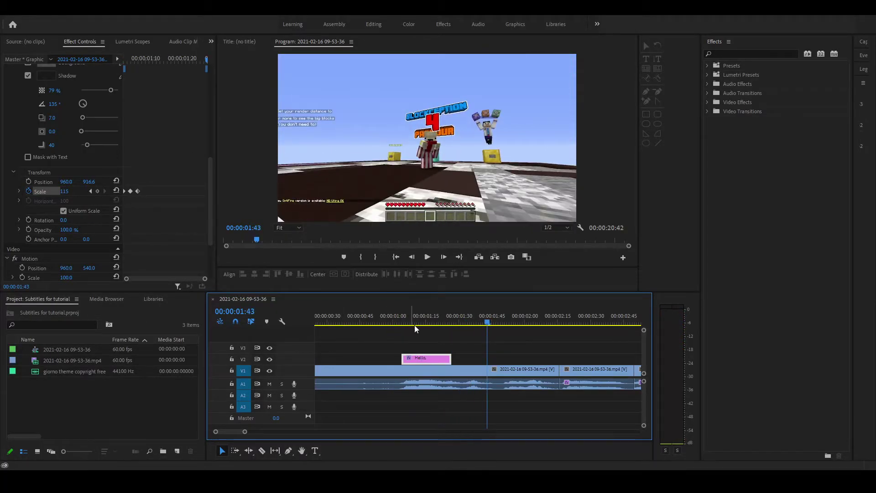
# - Shift the end scale keyframe slightly, replay the pop, and zoom the timeline out
pyautogui.click(401, 323)
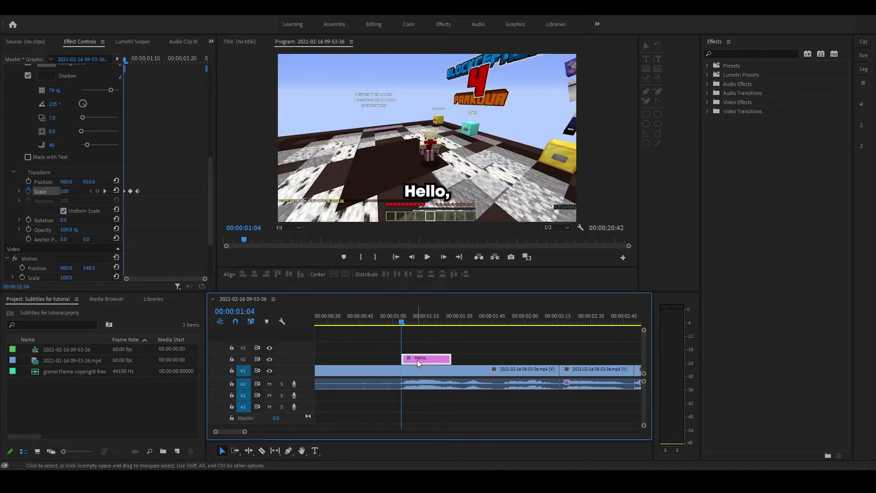
pyautogui.click(138, 191)
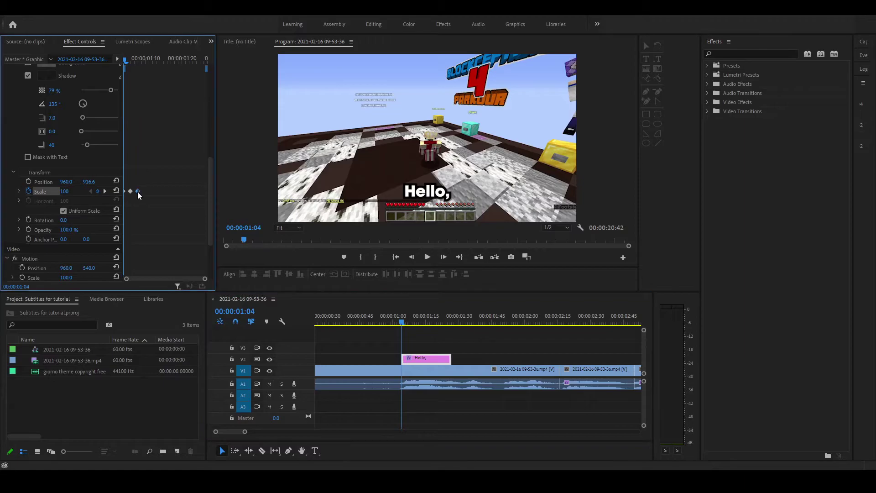
pyautogui.moveTo(138, 192)
pyautogui.mouseDown()
pyautogui.moveTo(131, 195)
pyautogui.moveTo(142, 192)
pyautogui.mouseUp()
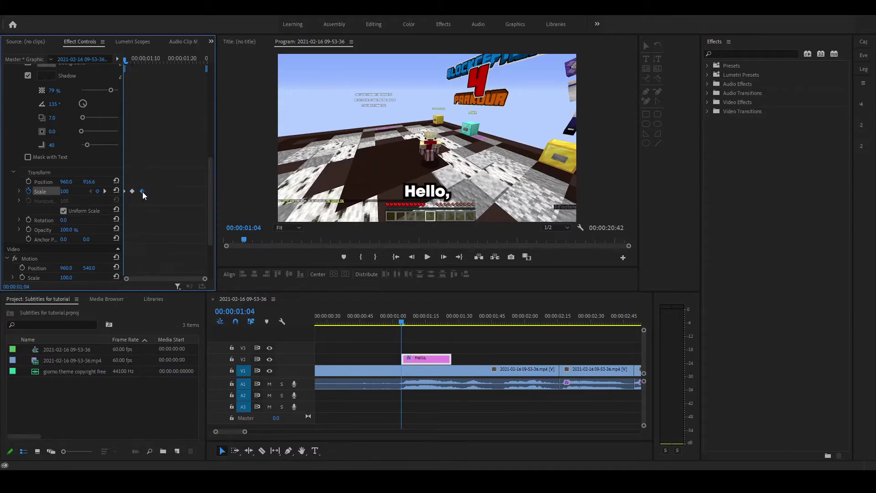
pyautogui.click(389, 323)
pyautogui.press('space')
pyautogui.press('space')
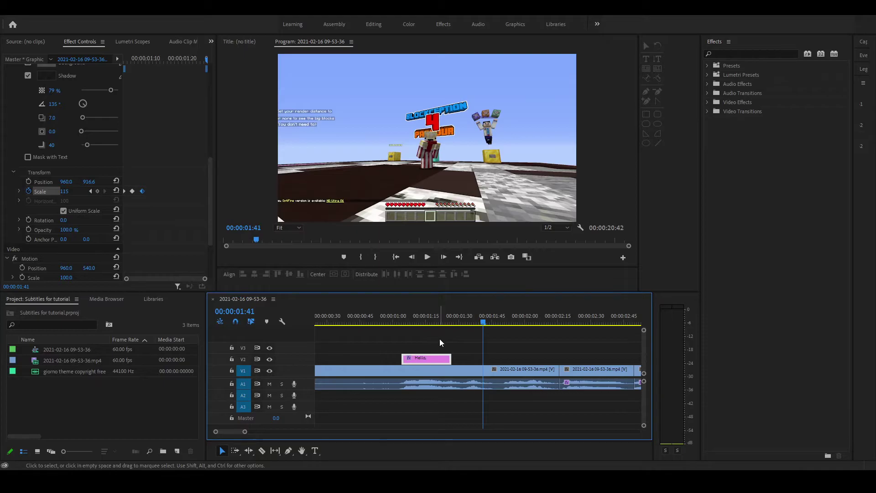
pyautogui.press('-')
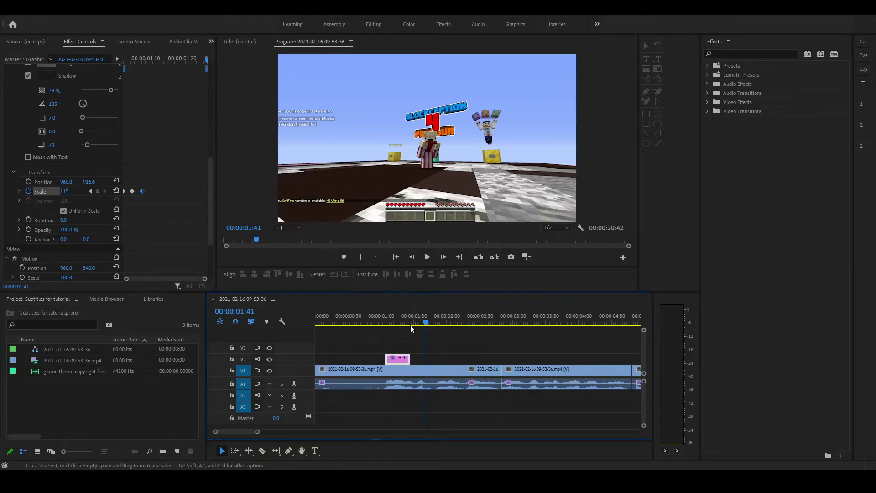
pyautogui.click(385, 323)
pyautogui.press('space')
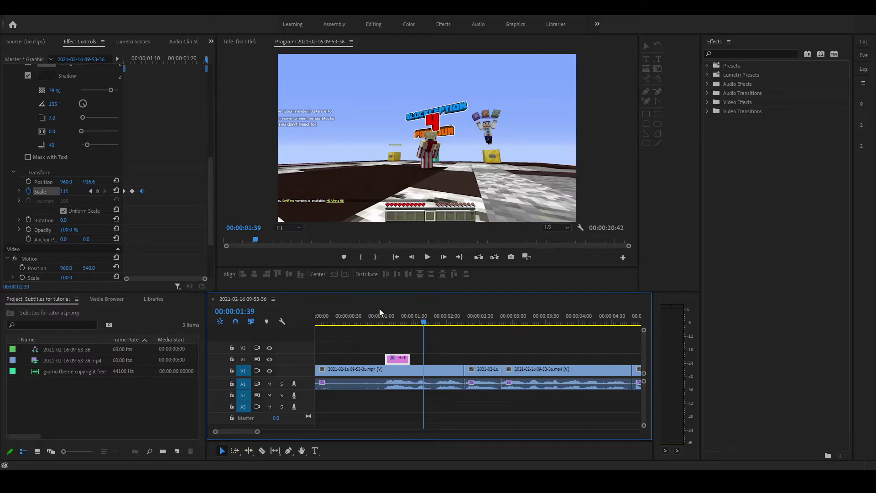
pyautogui.click(411, 339)
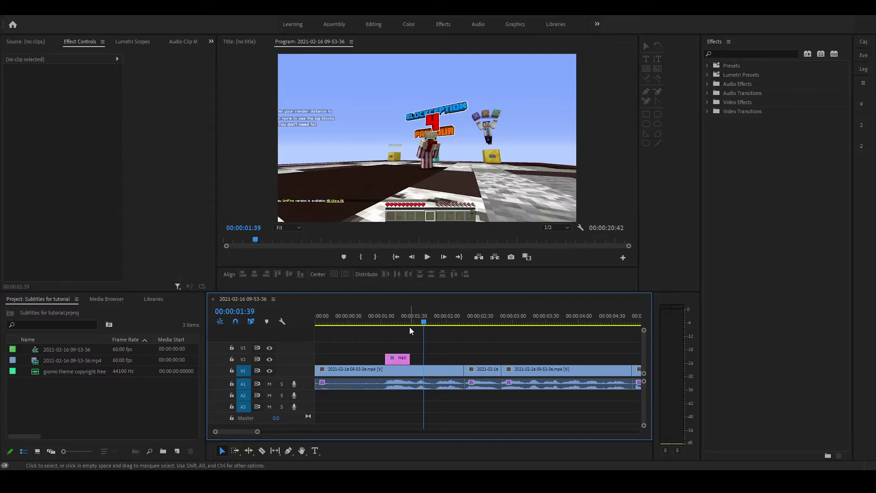
pyautogui.click(383, 322)
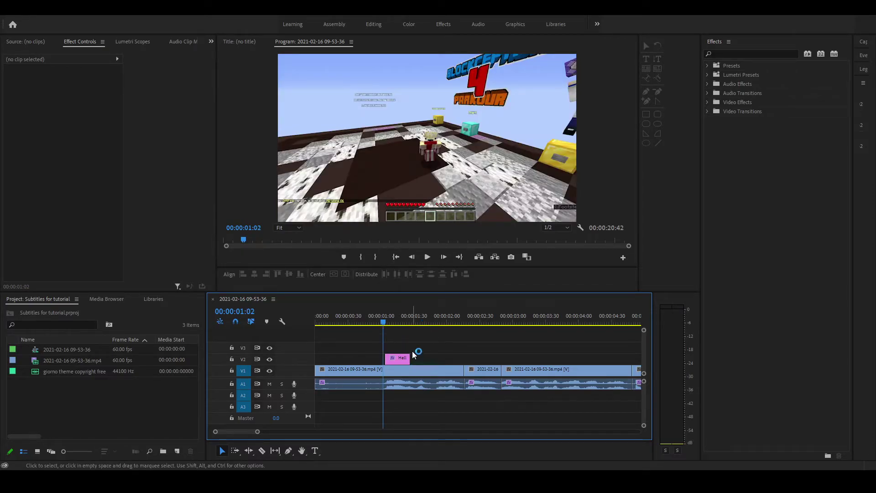
pyautogui.click(405, 321)
pyautogui.click(378, 321)
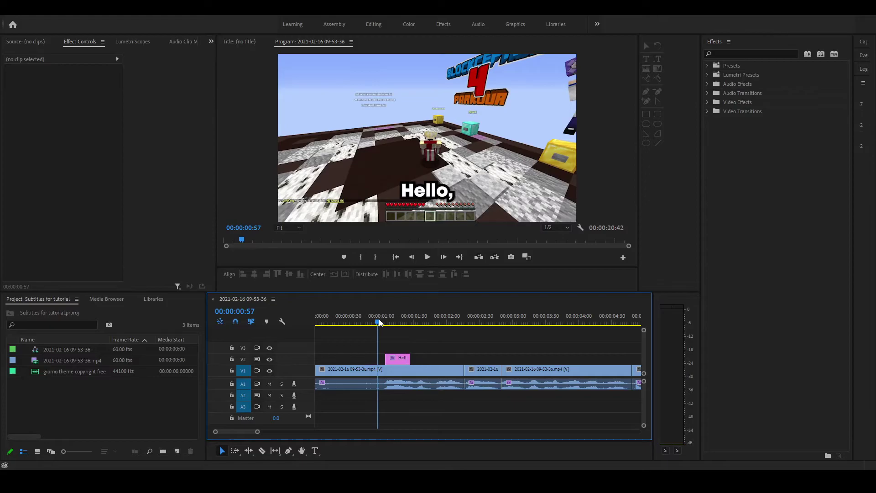
pyautogui.press('space')
pyautogui.press('space')
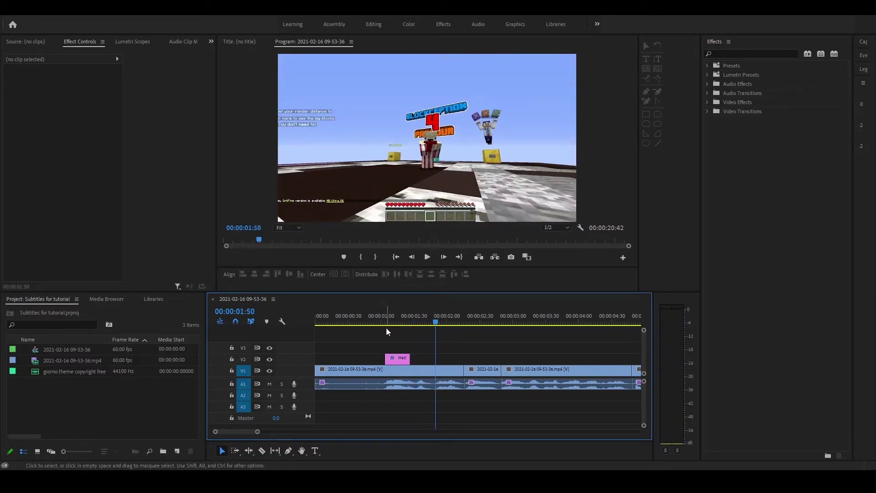
pyautogui.click(417, 322)
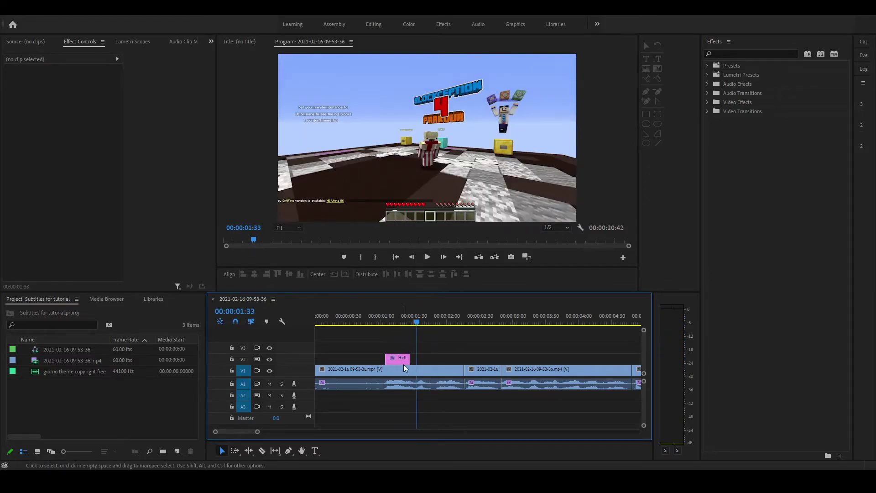
# - Duplicate the 'Hello,' caption at the playhead on V2 and retype the copy as 'welcome'
pyautogui.moveTo(392, 359); pyautogui.dragTo(420, 360)
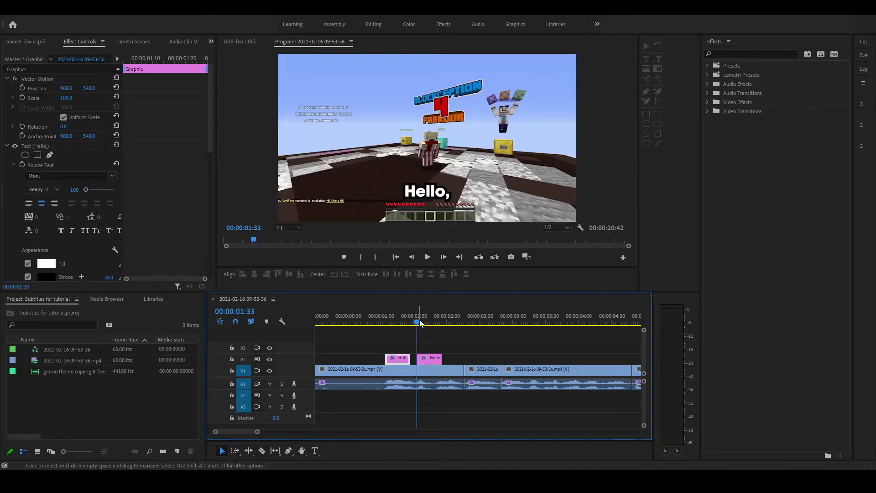
pyautogui.click(430, 360)
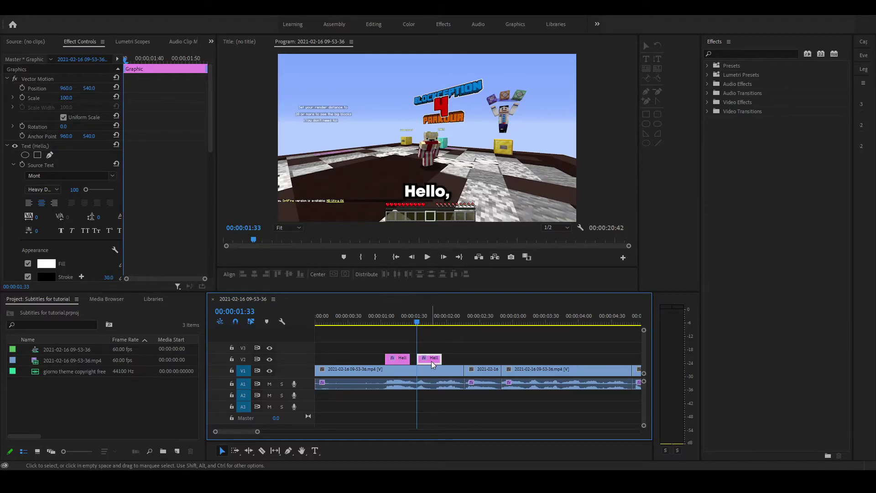
pyautogui.press('t')
pyautogui.click(427, 190)
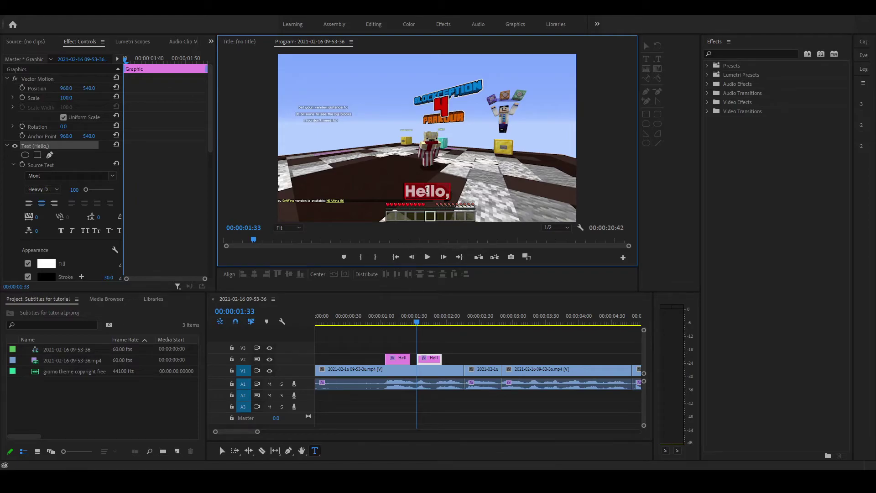
pyautogui.write('we;coem')
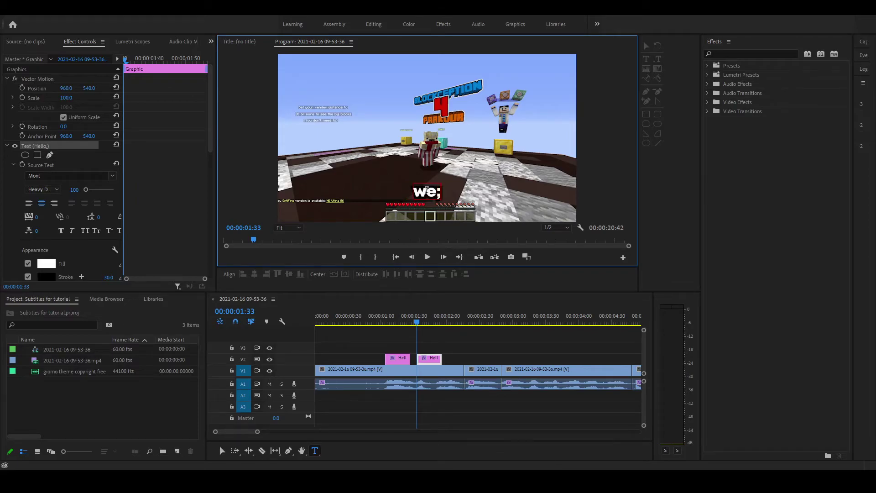
pyautogui.press('BackSpace')
pyautogui.press('BackSpace')
pyautogui.press('BackSpace')
pyautogui.press('BackSpace')
pyautogui.press('BackSpace')
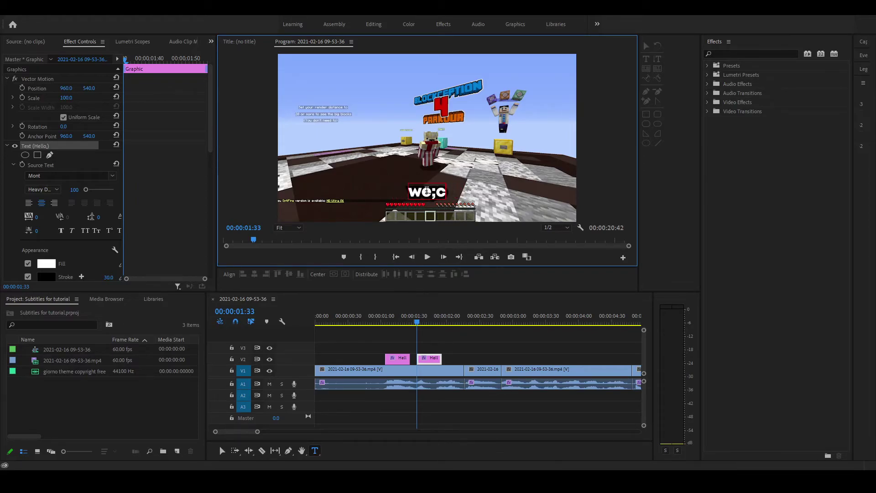
pyautogui.write('lcome')
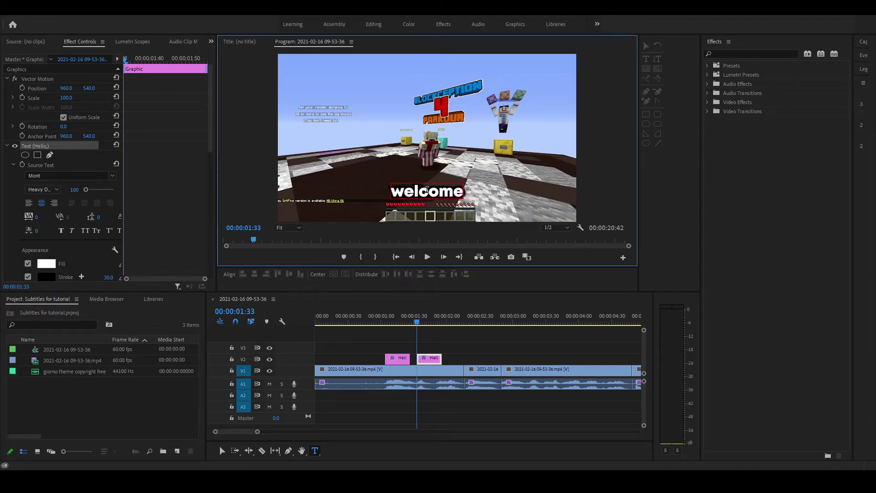
pyautogui.click(221, 450)
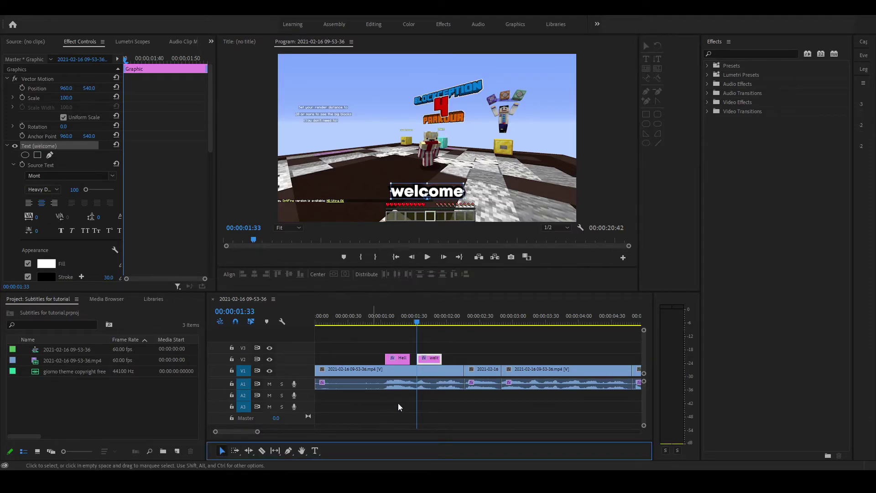
# - Play back both captions and nudge the 'welcome' clip slightly later
pyautogui.click(374, 321)
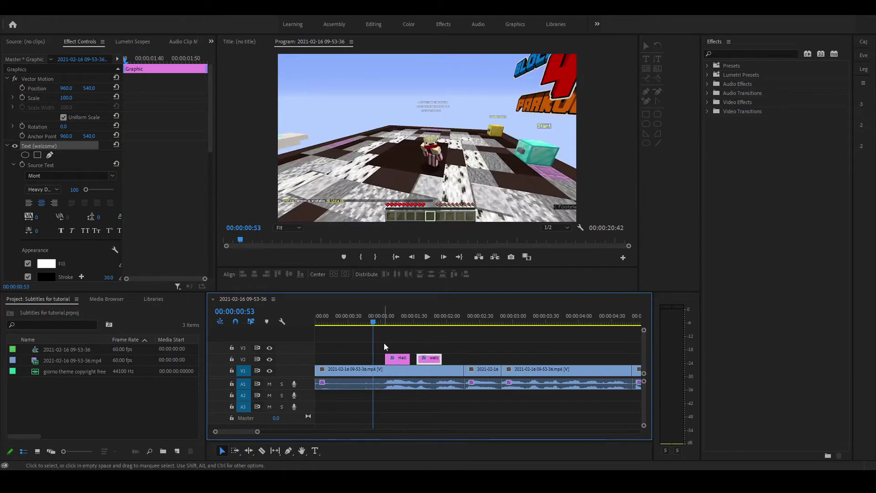
pyautogui.press('space')
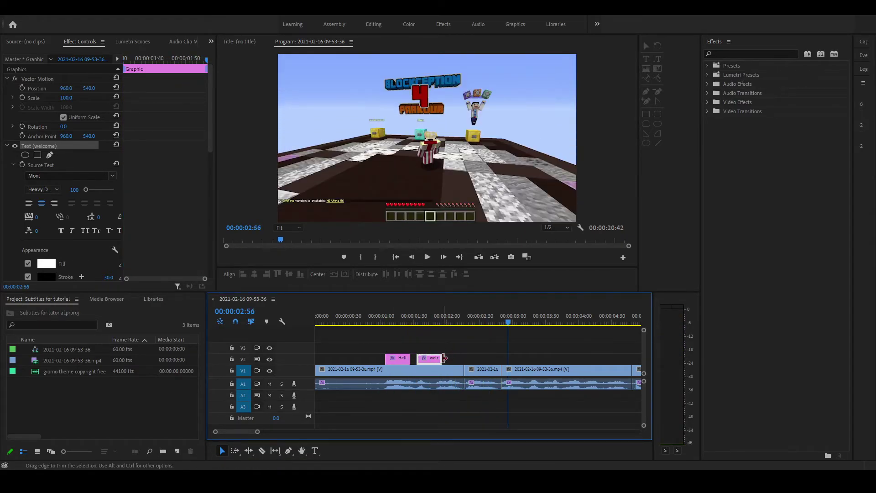
pyautogui.moveTo(437, 360); pyautogui.dragTo(455, 360)
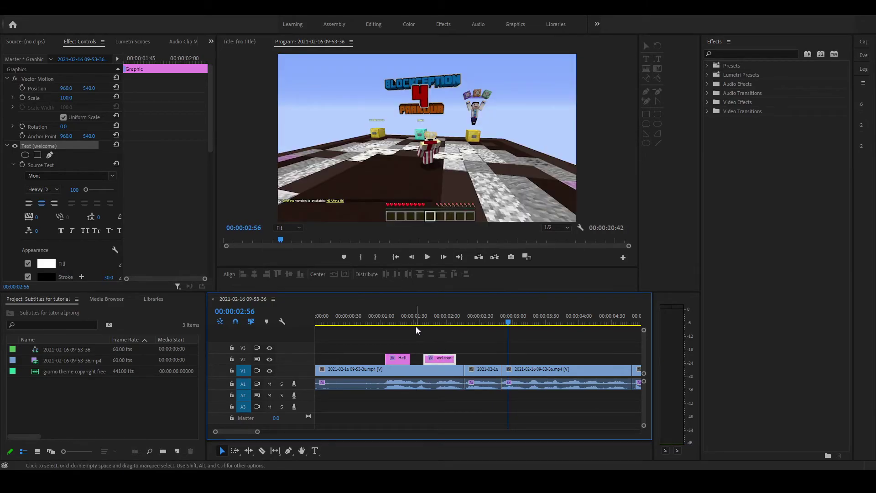
# - Lengthen the 'welcome' caption, review playback, and place a copy of it right after
pyautogui.click(386, 322)
pyautogui.press('space')
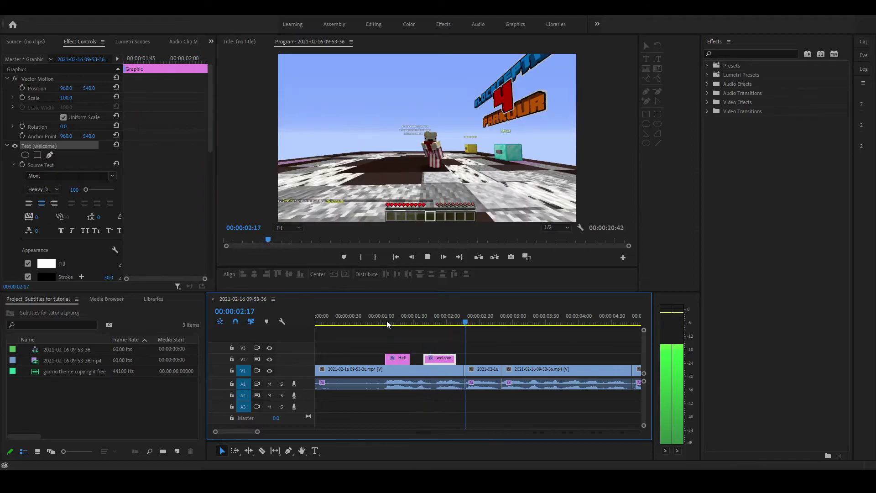
pyautogui.moveTo(438, 360); pyautogui.dragTo(478, 359)
pyautogui.click(479, 360)
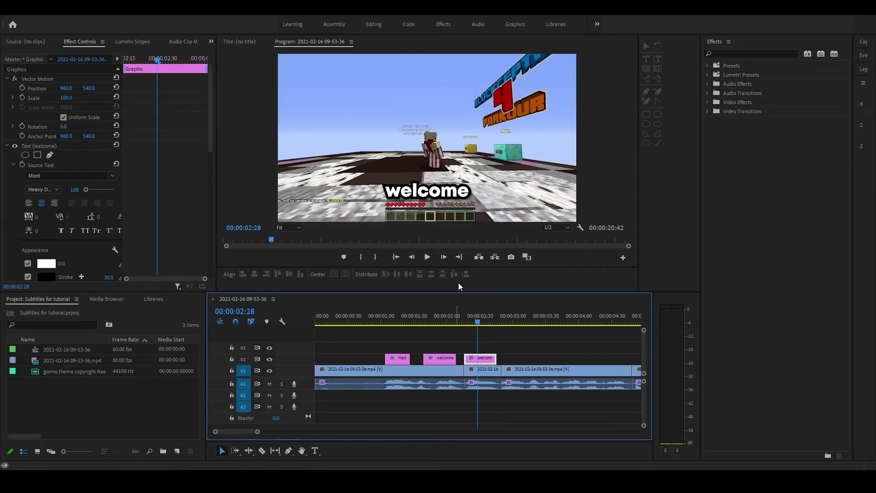
# - Retype the copied caption as 'to' and play the three words back from about 1:14
pyautogui.press('t')
pyautogui.doubleClick(413, 192)
pyautogui.write('to')
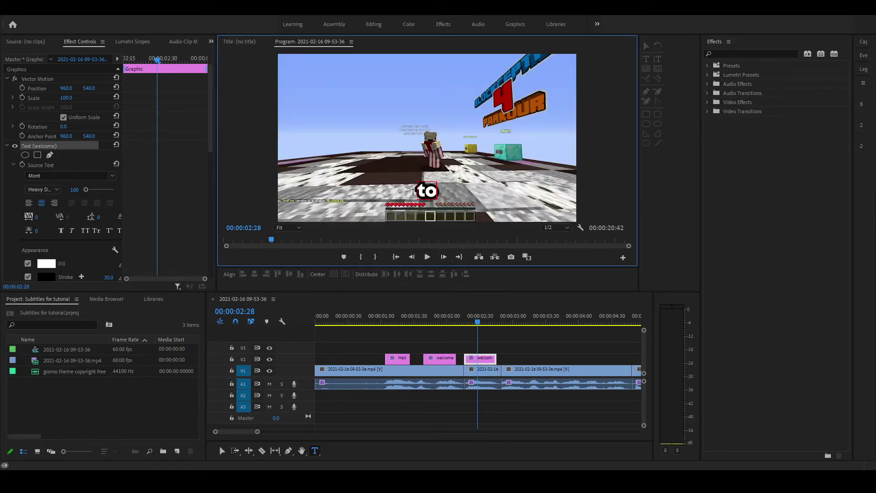
pyautogui.click(222, 452)
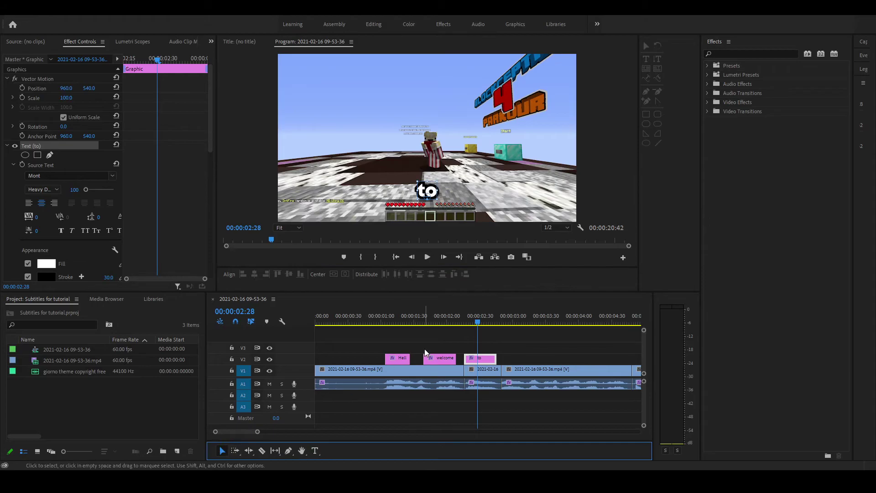
pyautogui.click(388, 320)
pyautogui.press('space')
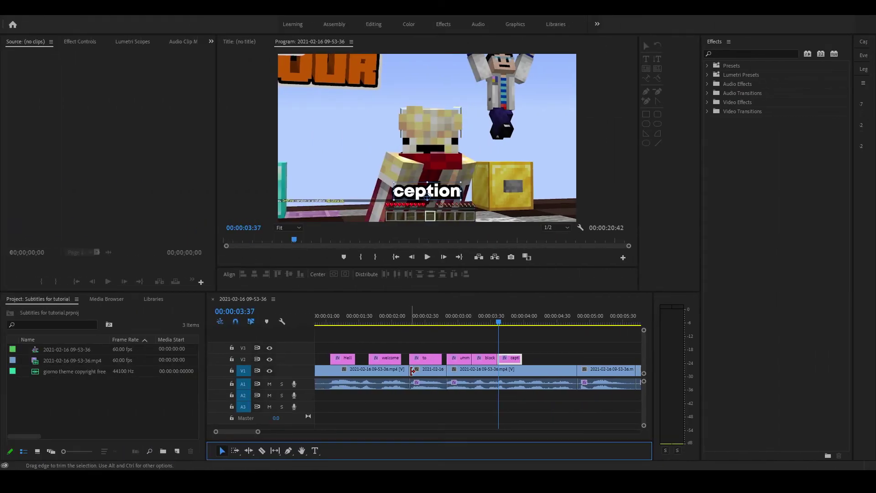
# - Zoom the timeline with backslash to show the full sequence of word captions, including 'ception'
pyautogui.press('\\')
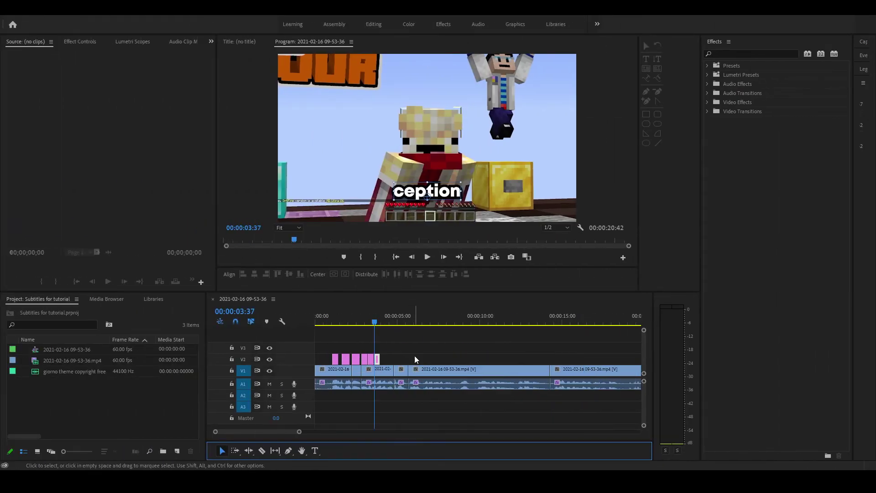
pyautogui.click(392, 335)
pyautogui.press('\\')
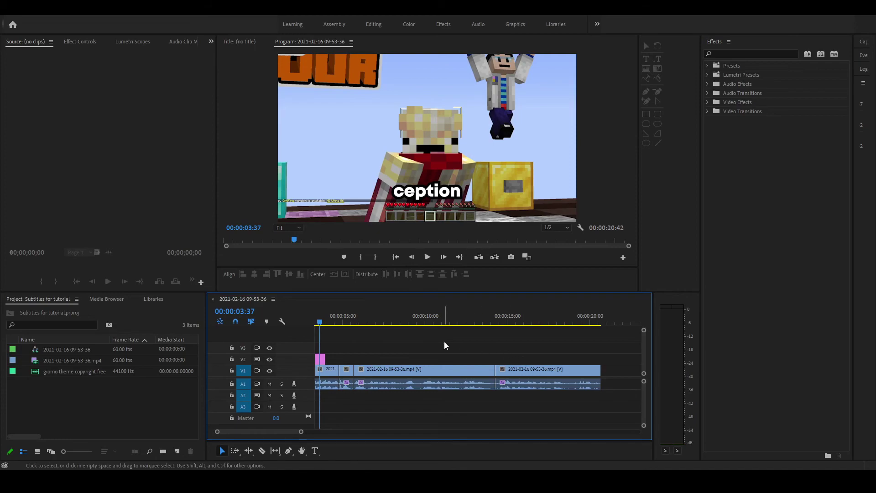
pyautogui.scroll(2, 410, 333)
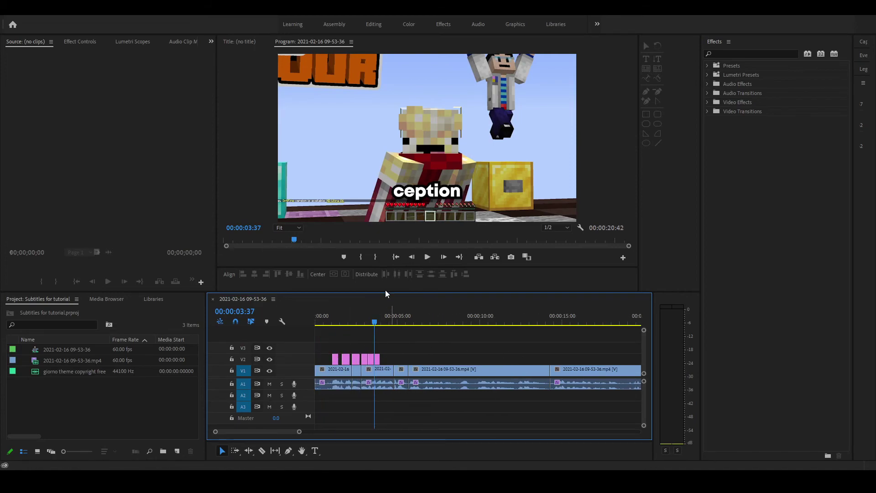